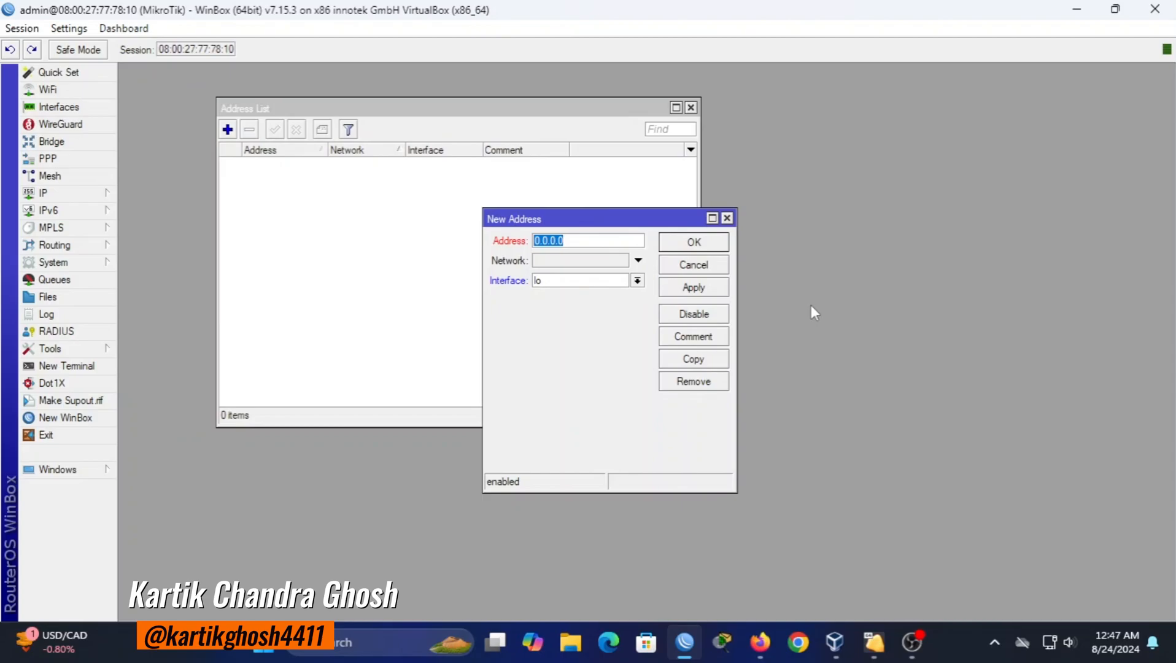
# - Add the IP address 192.168.1.12/24 on interface ether1 with the comment WAN
pyautogui.write('192.1')
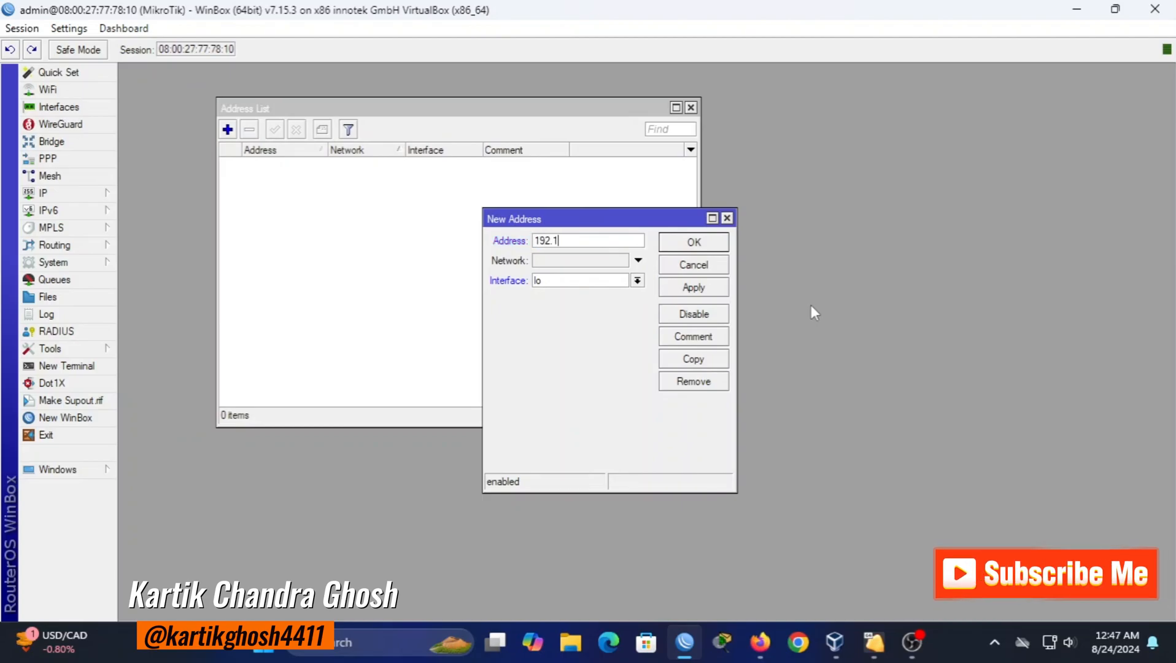
pyautogui.write('68.1.12/24')
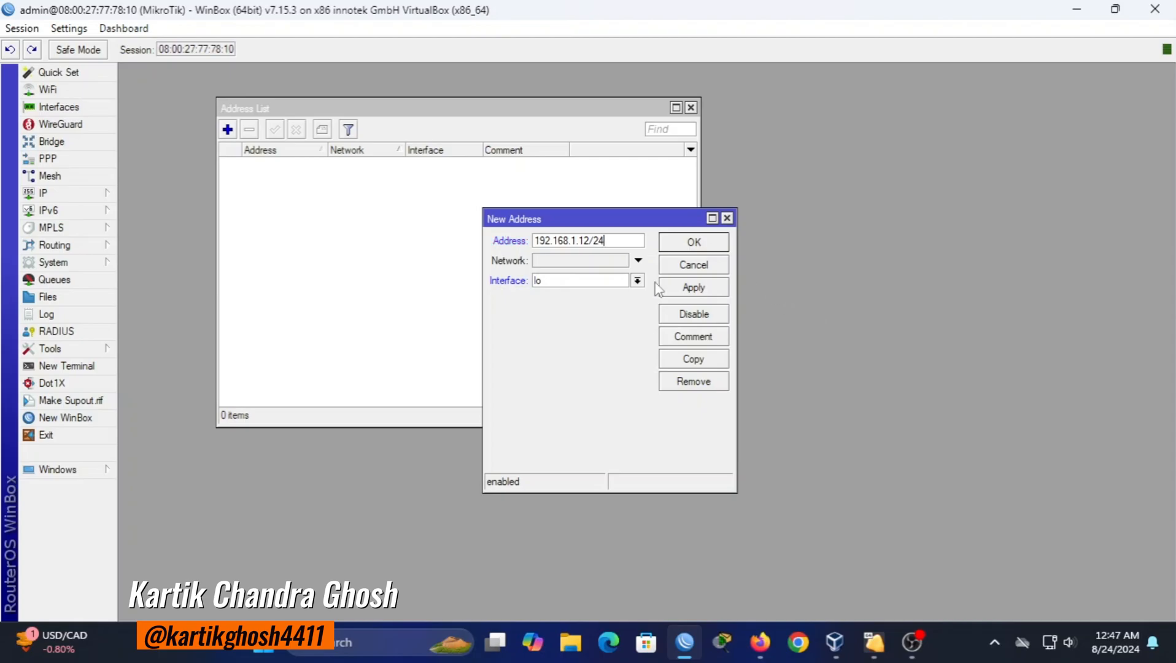
pyautogui.click(620, 282)
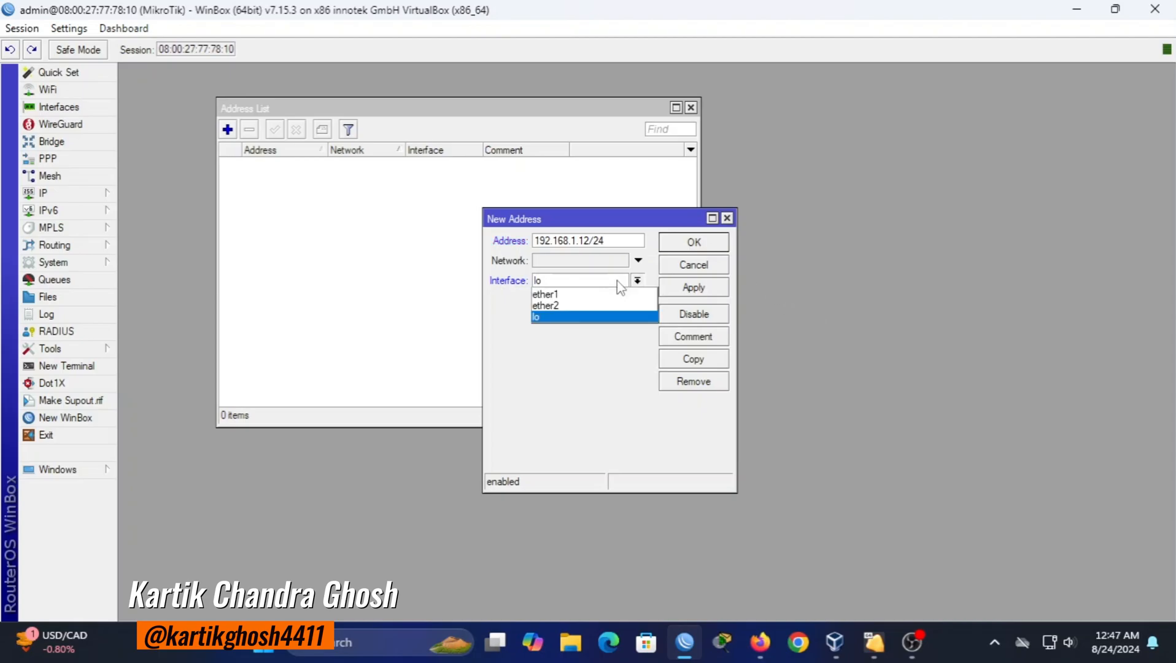
pyautogui.click(578, 296)
pyautogui.click(695, 339)
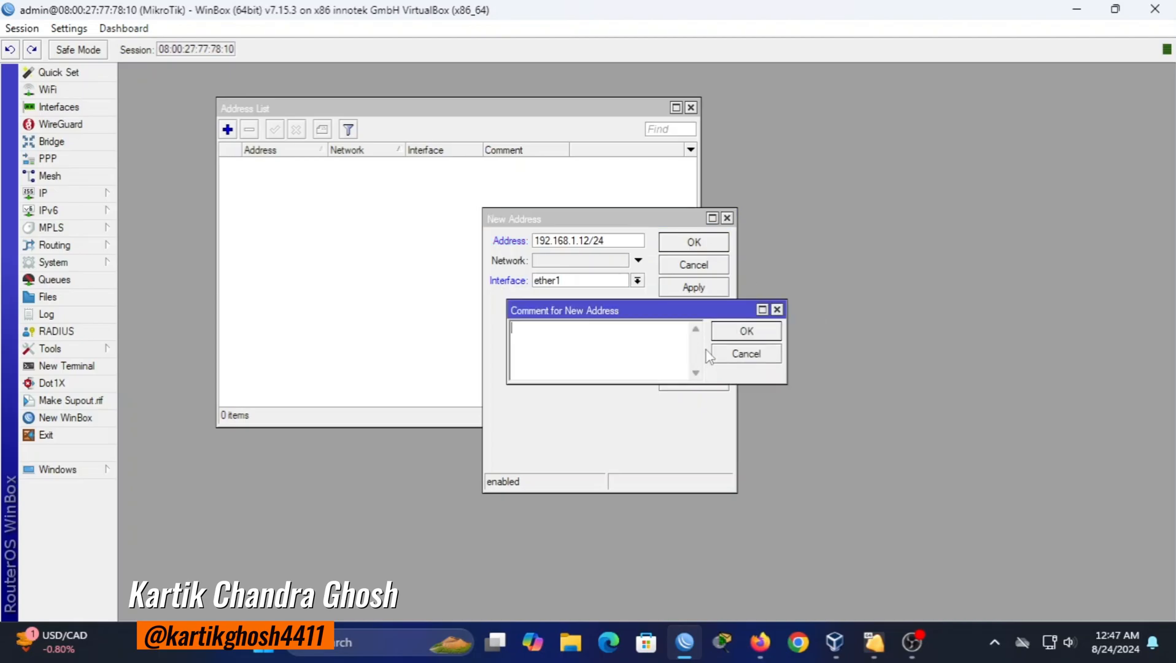
pyautogui.write('WAN')
pyautogui.click(742, 332)
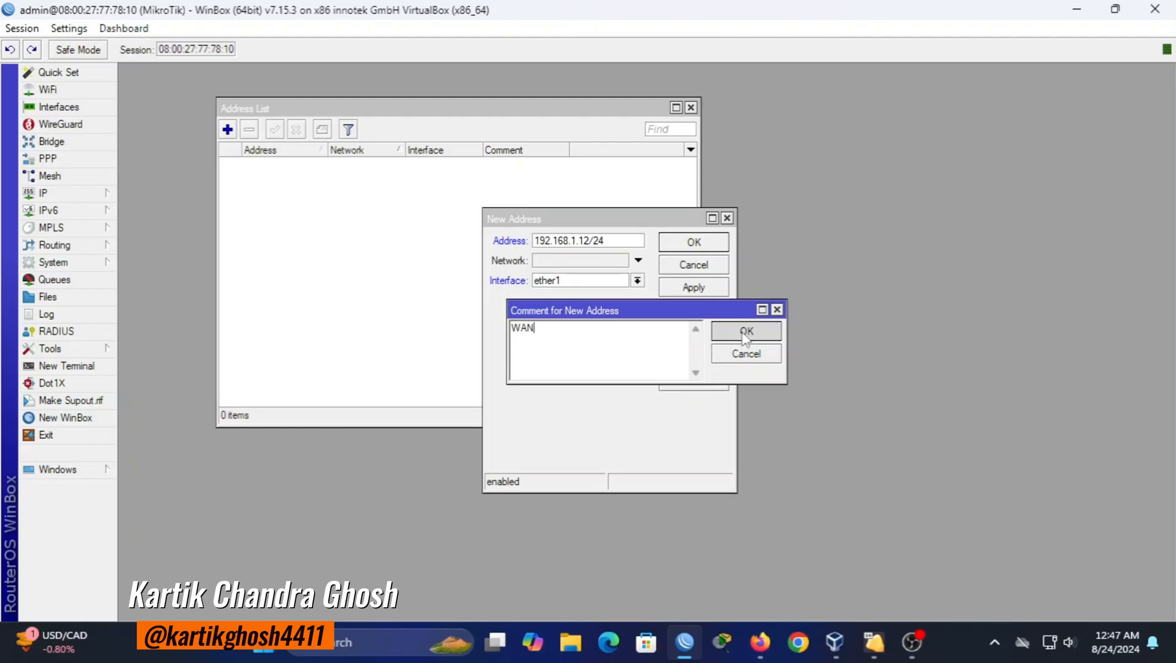
pyautogui.click(693, 288)
pyautogui.click(694, 243)
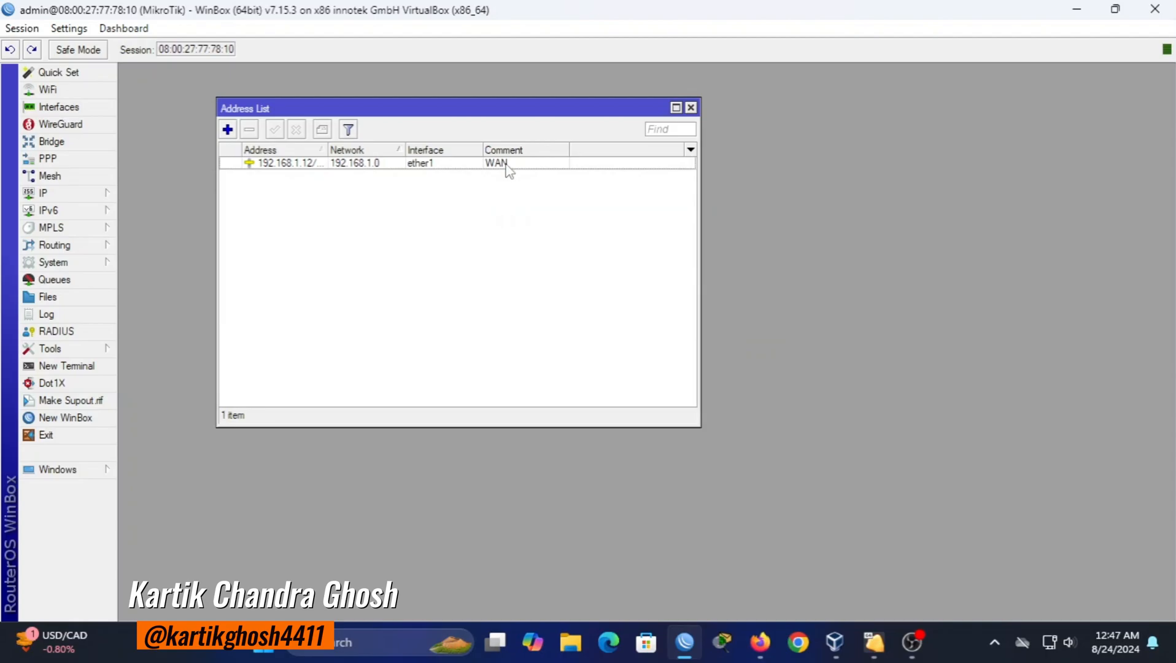
pyautogui.moveTo(461, 109); pyautogui.dragTo(425, 103)
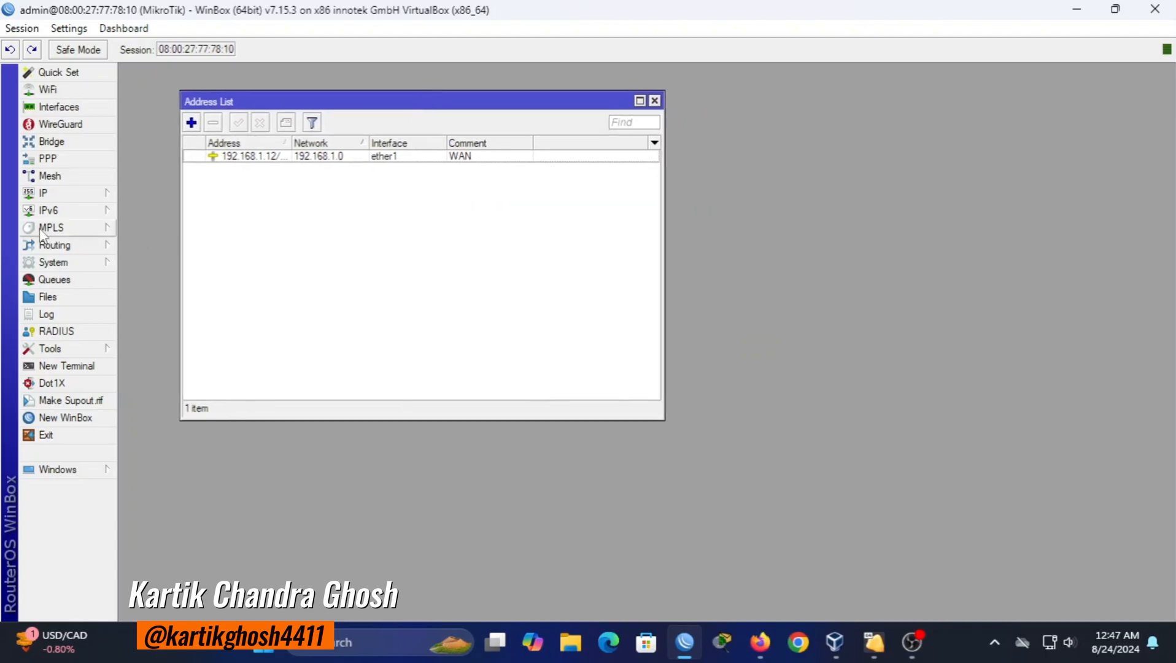
# - Add a default IP route for destination 0.0.0.0/0 with gateway 192.168.1.1
pyautogui.click(49, 193)
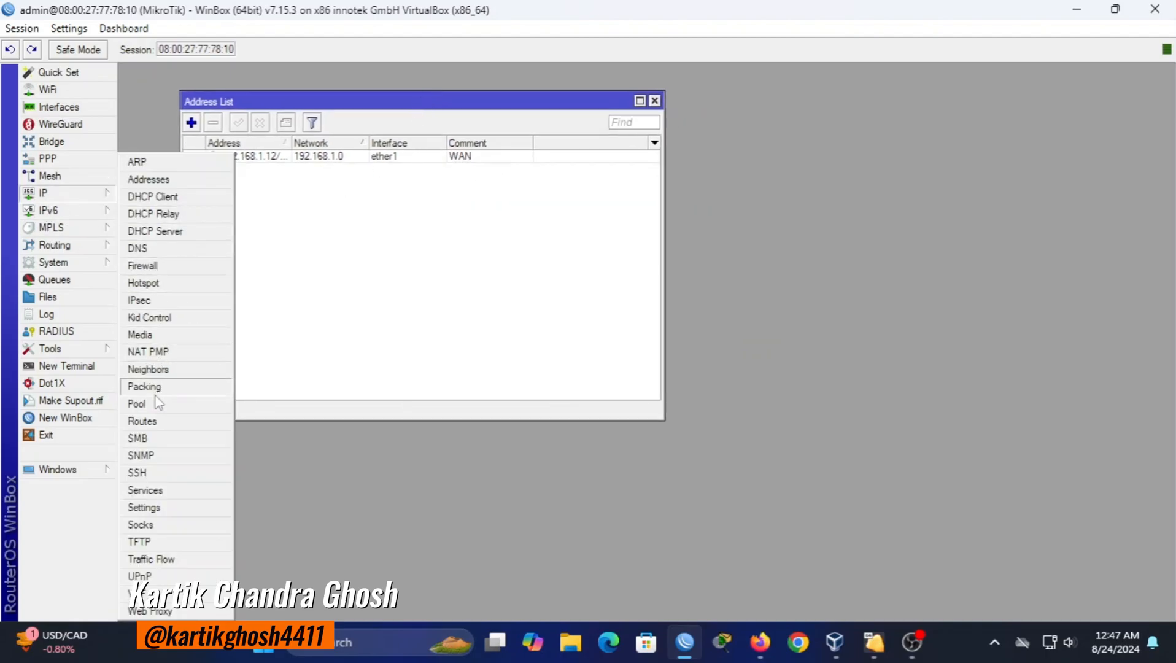
pyautogui.click(143, 421)
pyautogui.moveTo(451, 217); pyautogui.dragTo(656, 228)
pyautogui.click(375, 250)
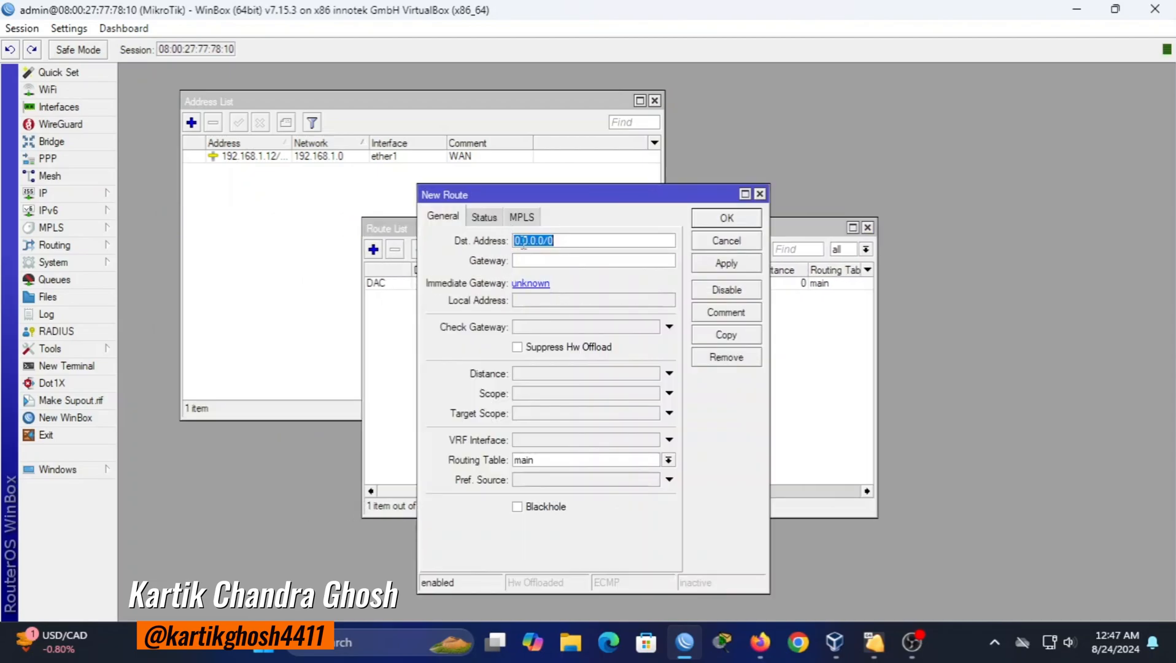
pyautogui.click(558, 265)
pyautogui.write('192.168.1.1')
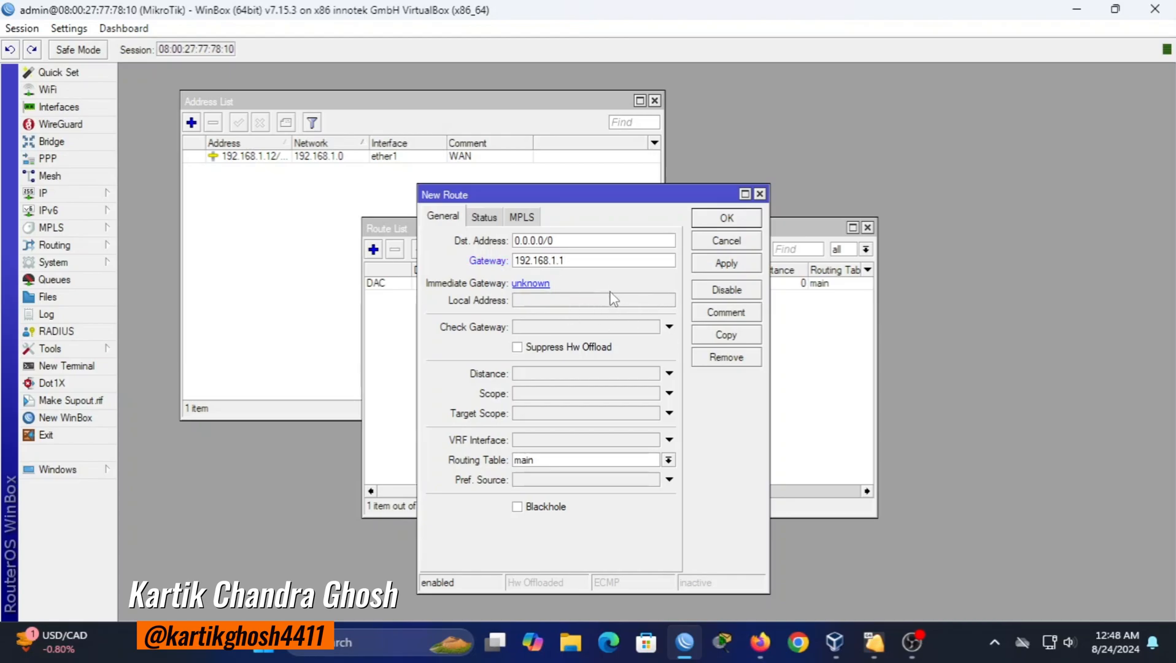
pyautogui.click(719, 264)
pyautogui.click(731, 218)
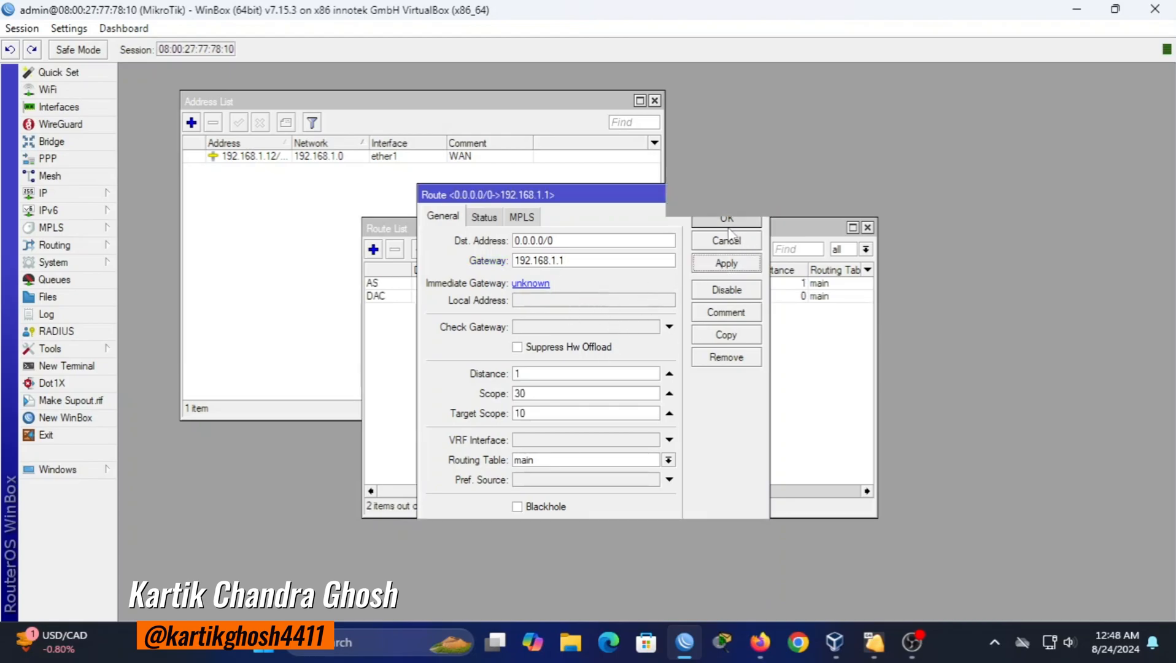
pyautogui.moveTo(620, 232); pyautogui.dragTo(511, 208)
# - Open a new terminal, decline viewing the software license and skip the password change
pyautogui.click(67, 365)
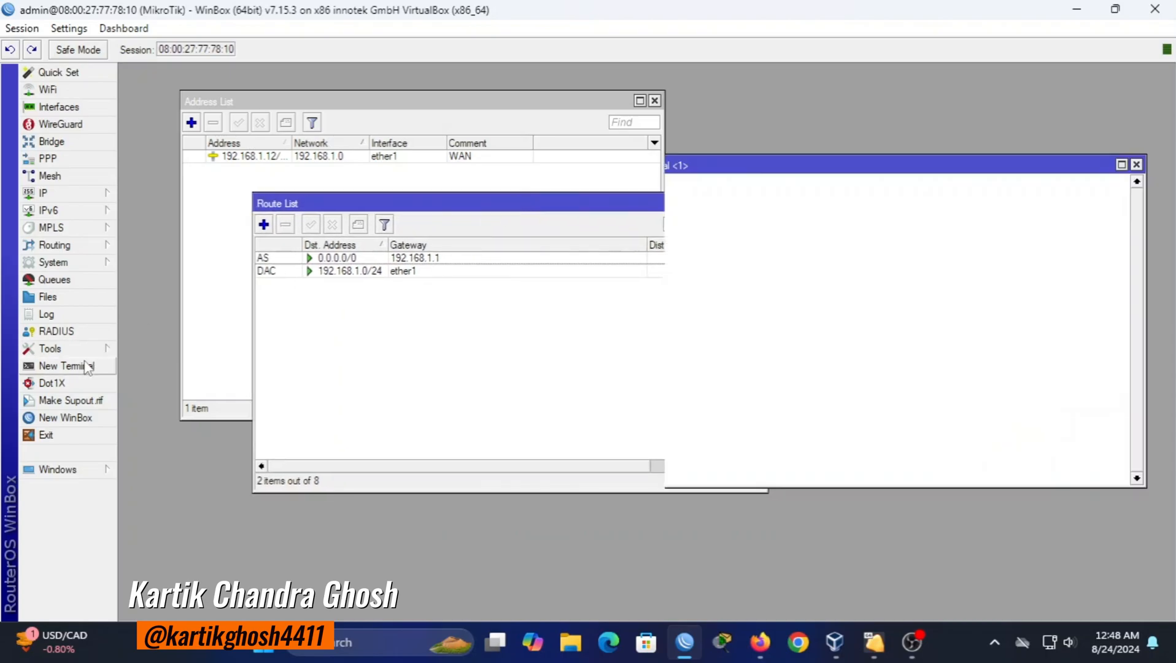
pyautogui.moveTo(731, 163); pyautogui.dragTo(624, 155)
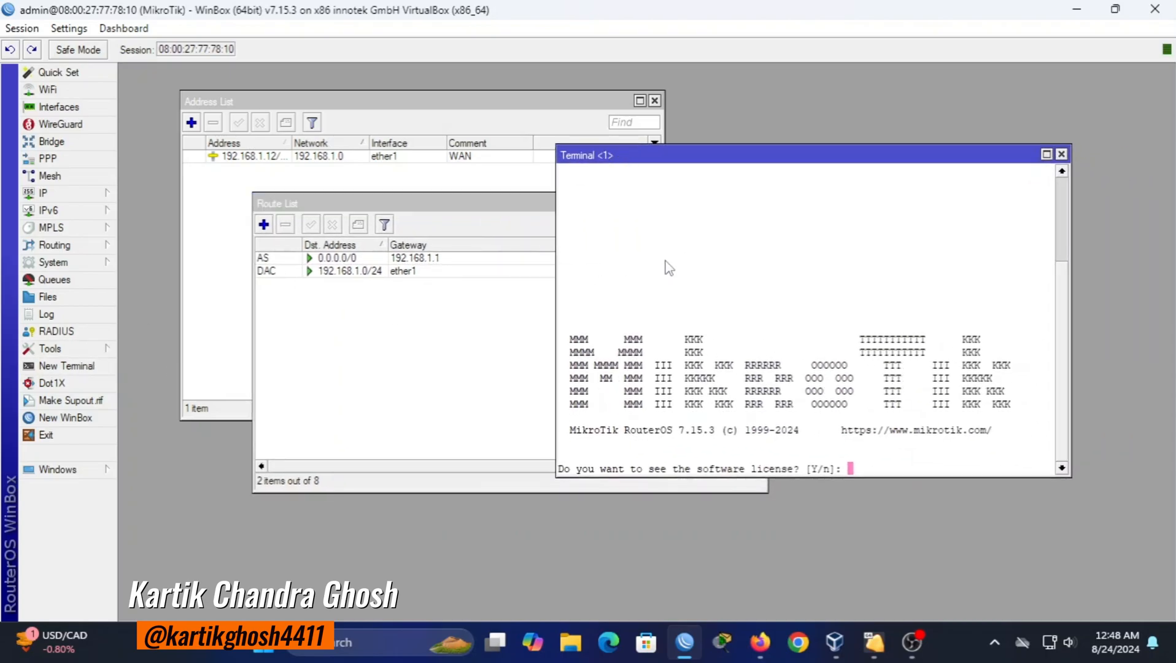
pyautogui.write('n')
pyautogui.press('Return')
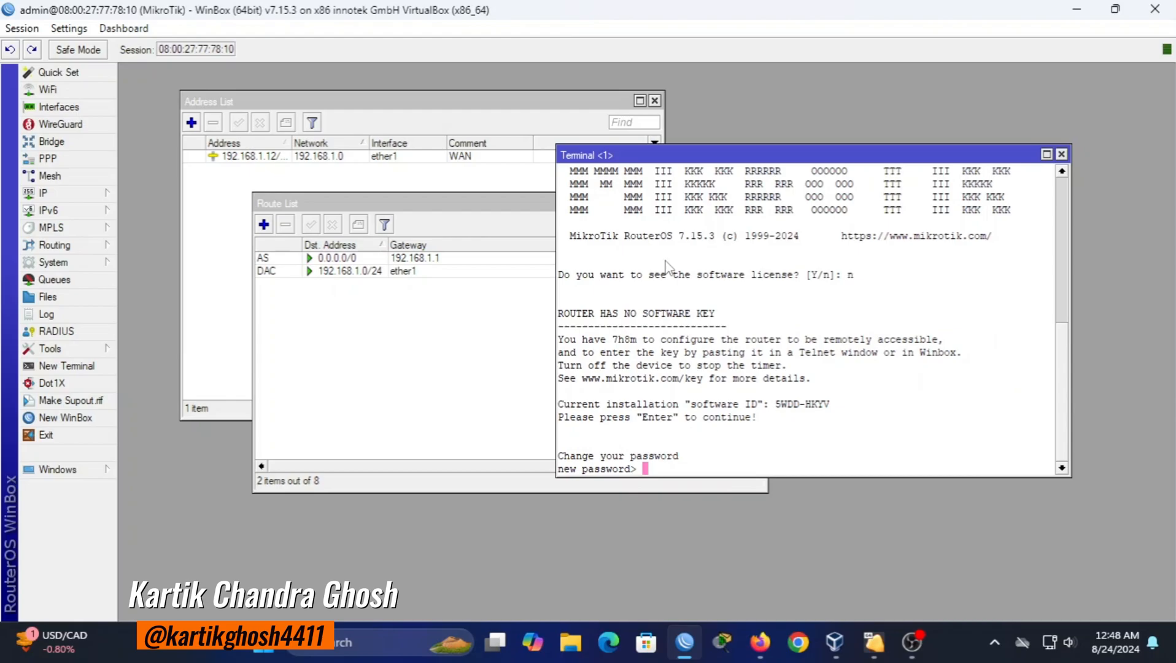
pyautogui.press('Return')
# - Test connectivity in the terminal by pinging 8.8.8.8, stopping that ping, and pinging google.com
pyautogui.write('ping 8.8.8.8')
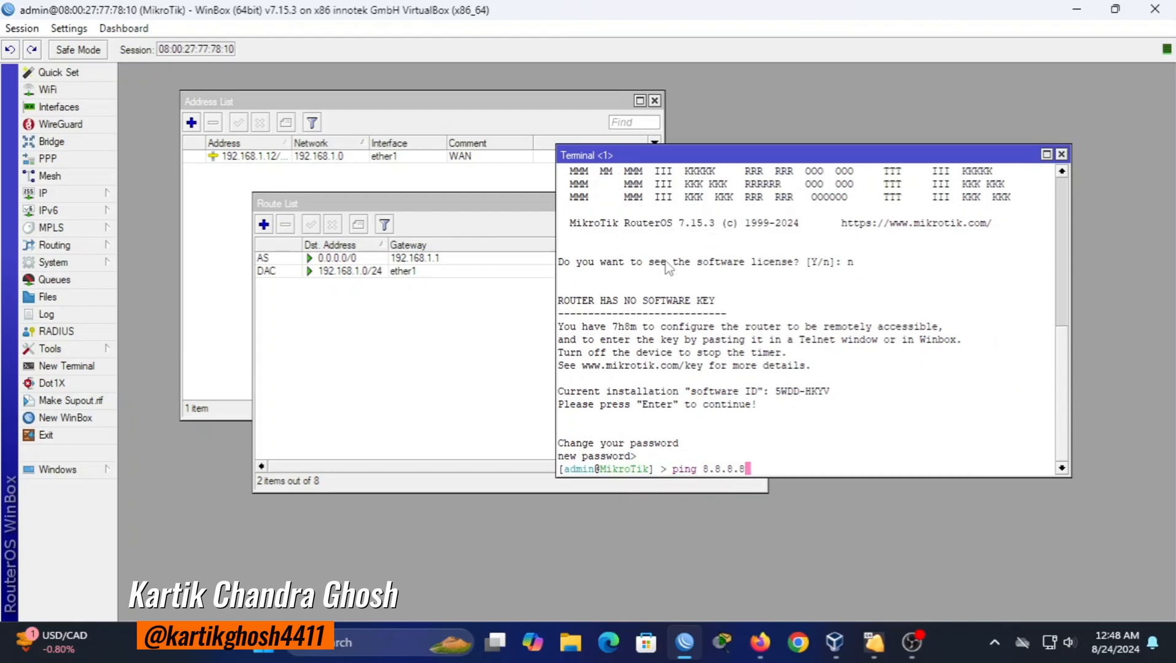
pyautogui.press('Return')
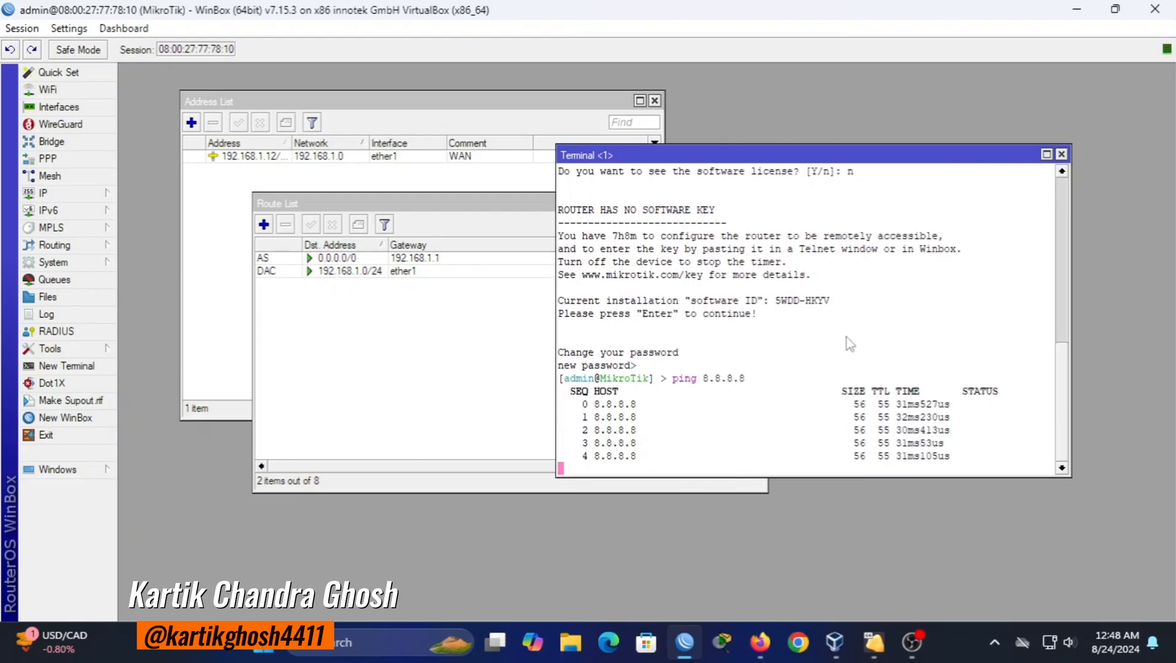
pyautogui.hotkey('ctrl', 'c')
pyautogui.write('p')
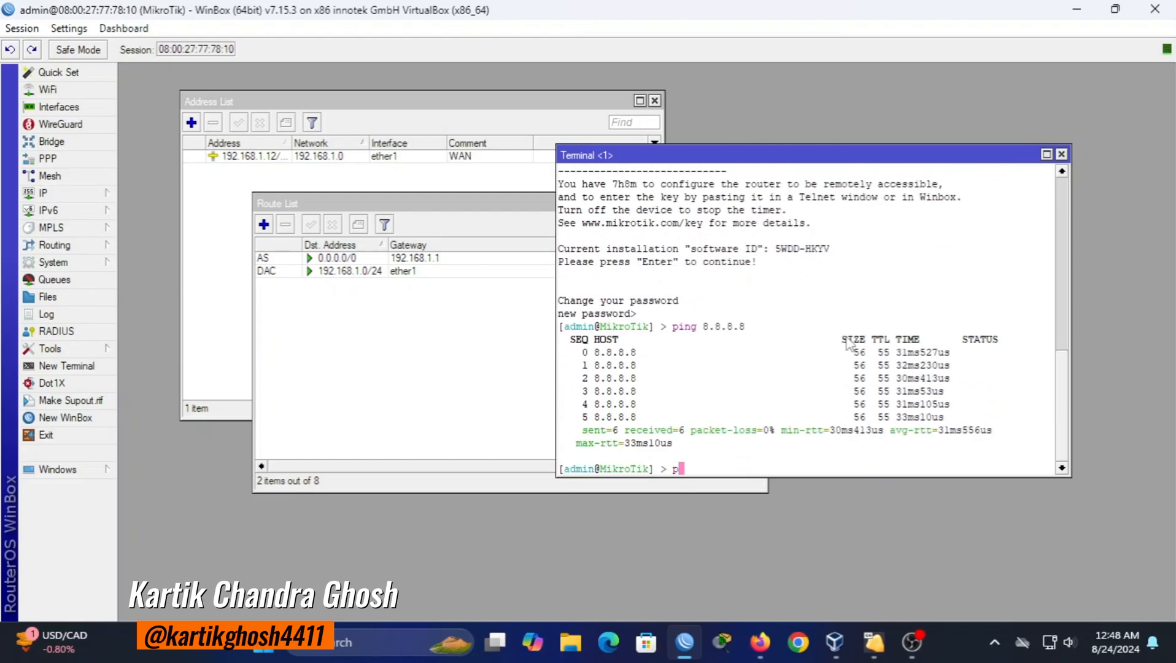
pyautogui.write('in ')
pyautogui.write(' google.com')
pyautogui.press('Return')
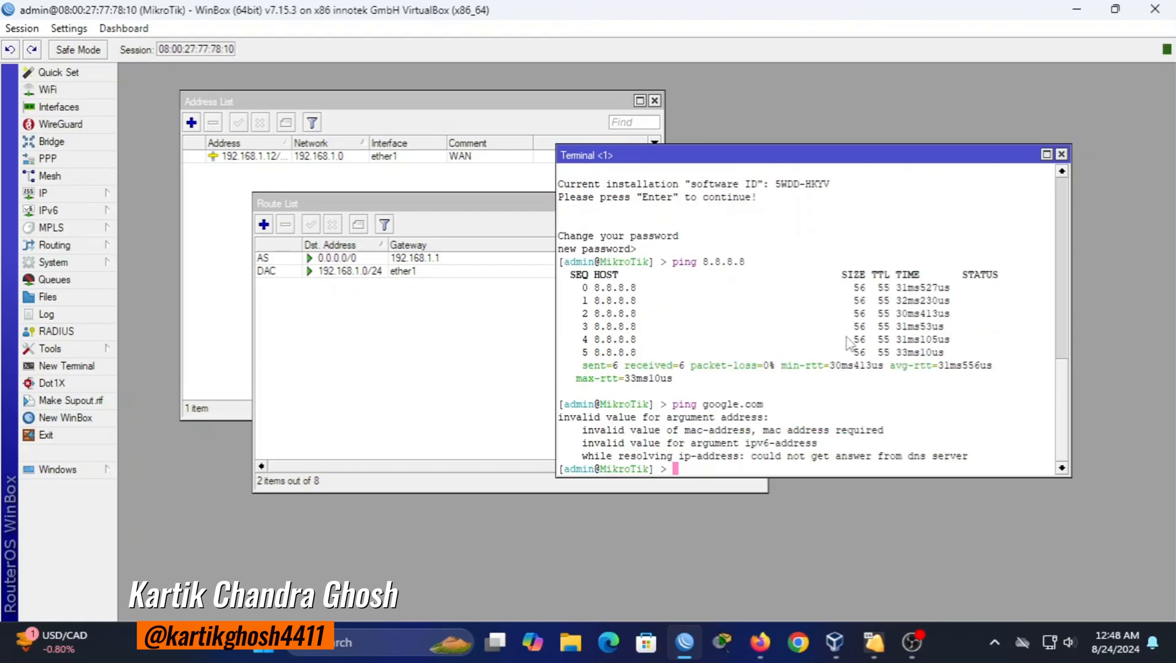
# - Set the router's DNS server to 8.8.8.8 and repeat the google.com ping in the terminal
pyautogui.click(75, 192)
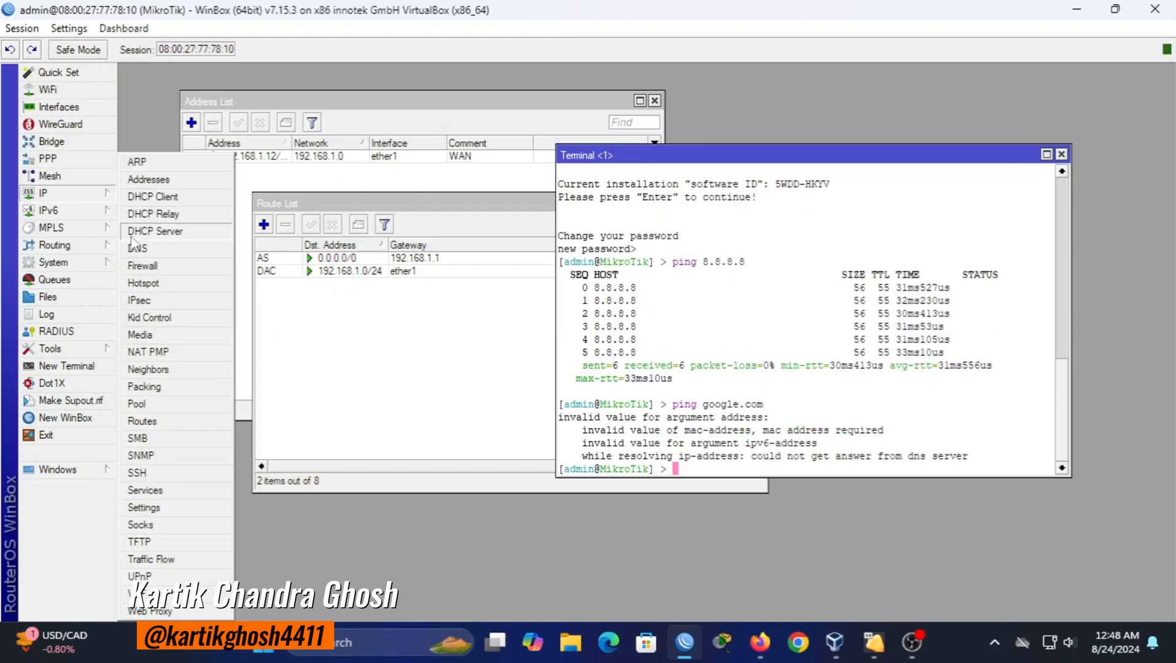
pyautogui.click(148, 246)
pyautogui.moveTo(378, 229)
pyautogui.mouseDown()
pyautogui.moveTo(344, 220)
pyautogui.moveTo(361, 218)
pyautogui.mouseUp()
pyautogui.click(337, 240)
pyautogui.press('BackSpace')
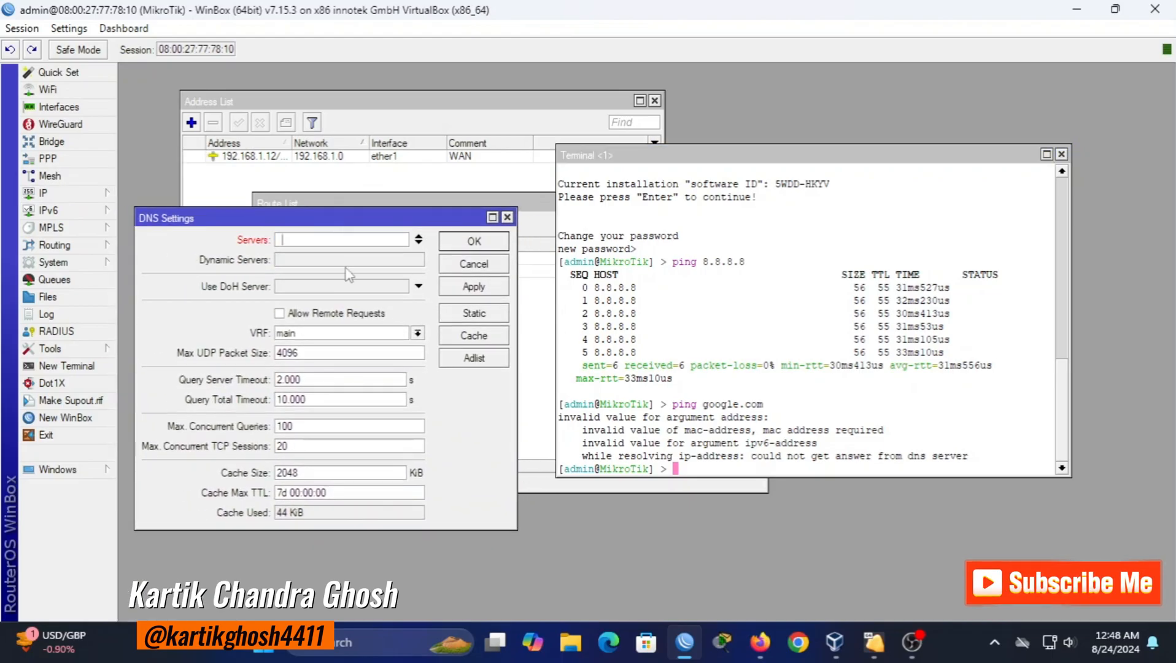
pyautogui.write('8.8.8.8')
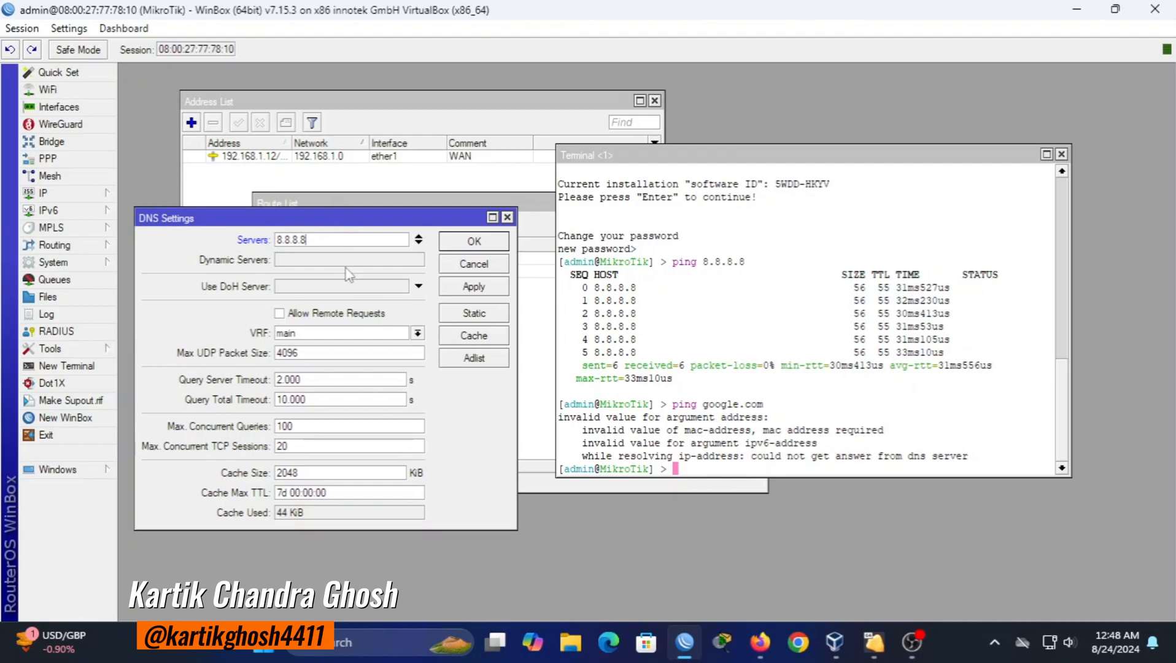
pyautogui.click(482, 242)
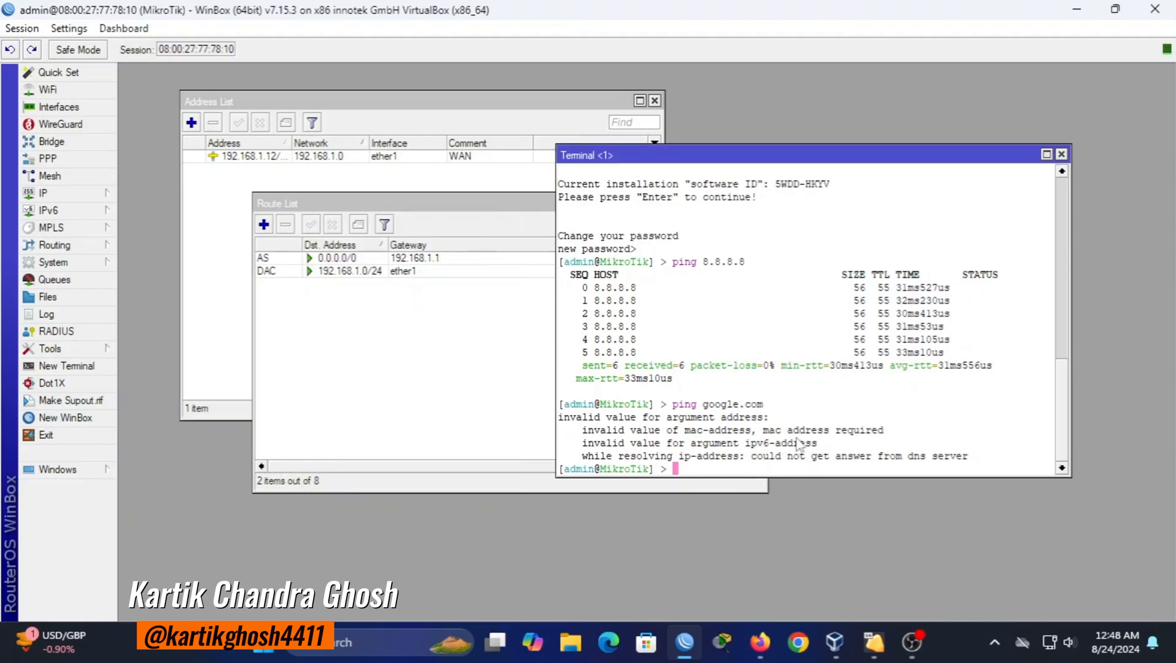
pyautogui.press('Up')
pyautogui.press('Return')
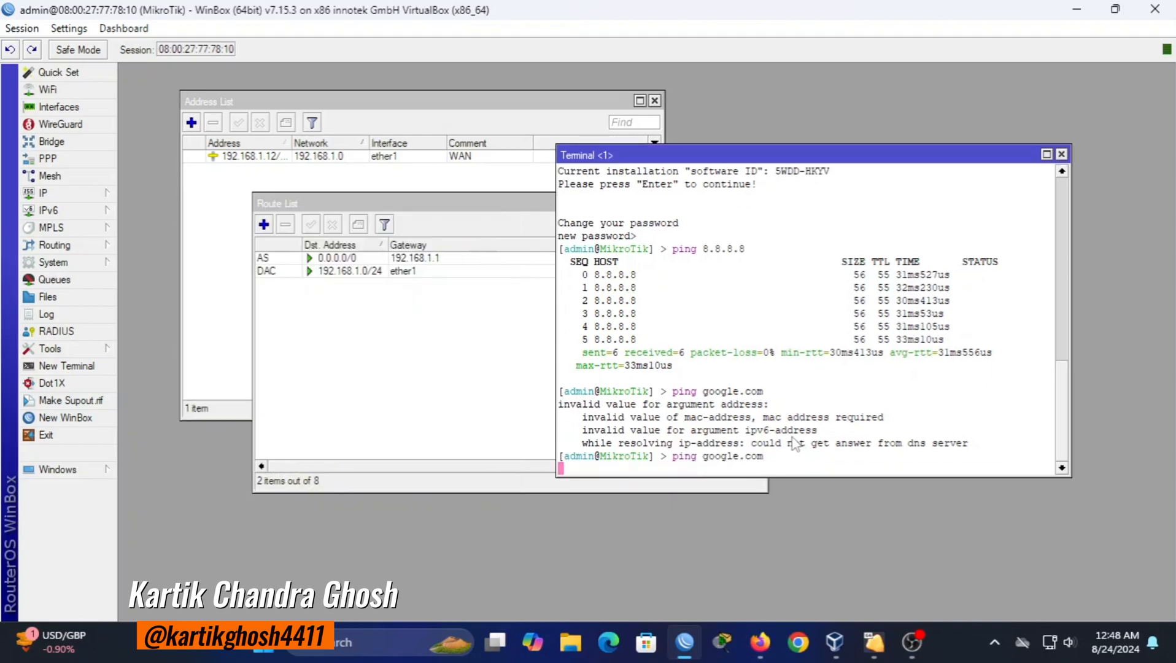
# - Add a firewall NAT rule with the action set to masquerade
pyautogui.click(54, 196)
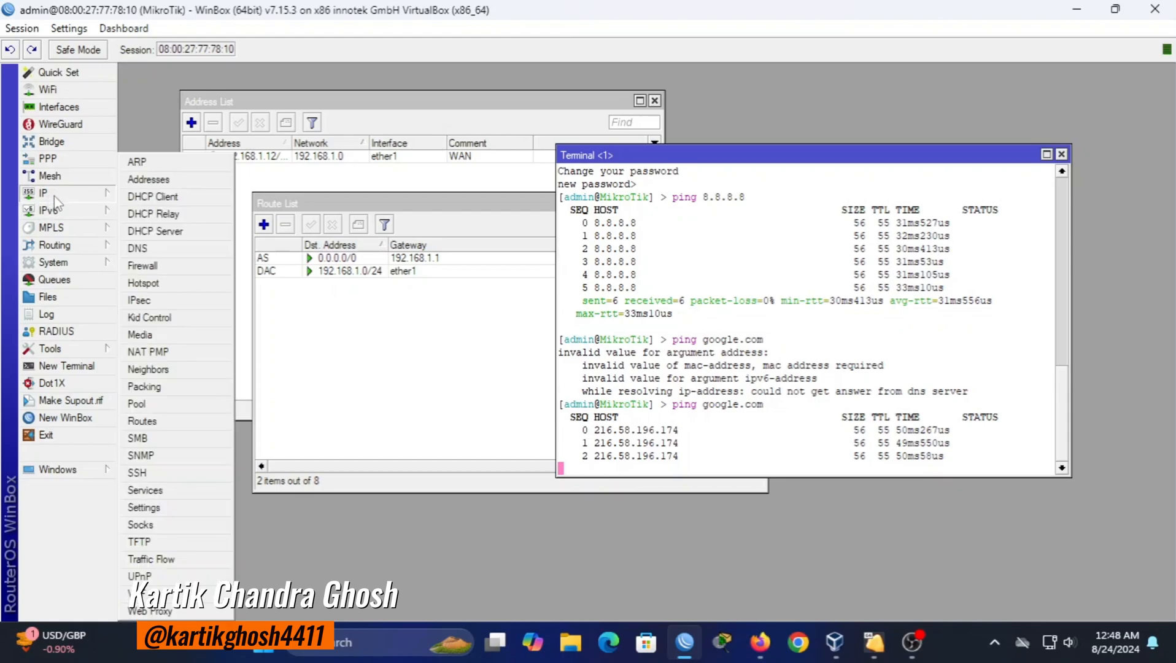
pyautogui.click(156, 265)
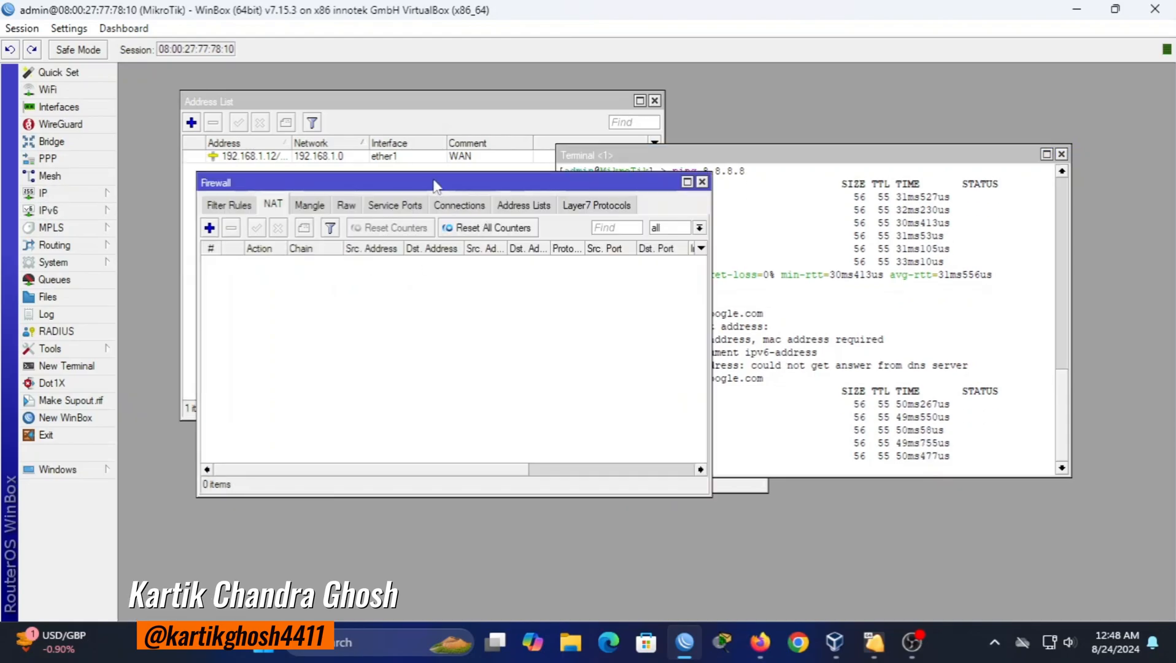
pyautogui.moveTo(435, 186); pyautogui.dragTo(400, 188)
pyautogui.click(175, 230)
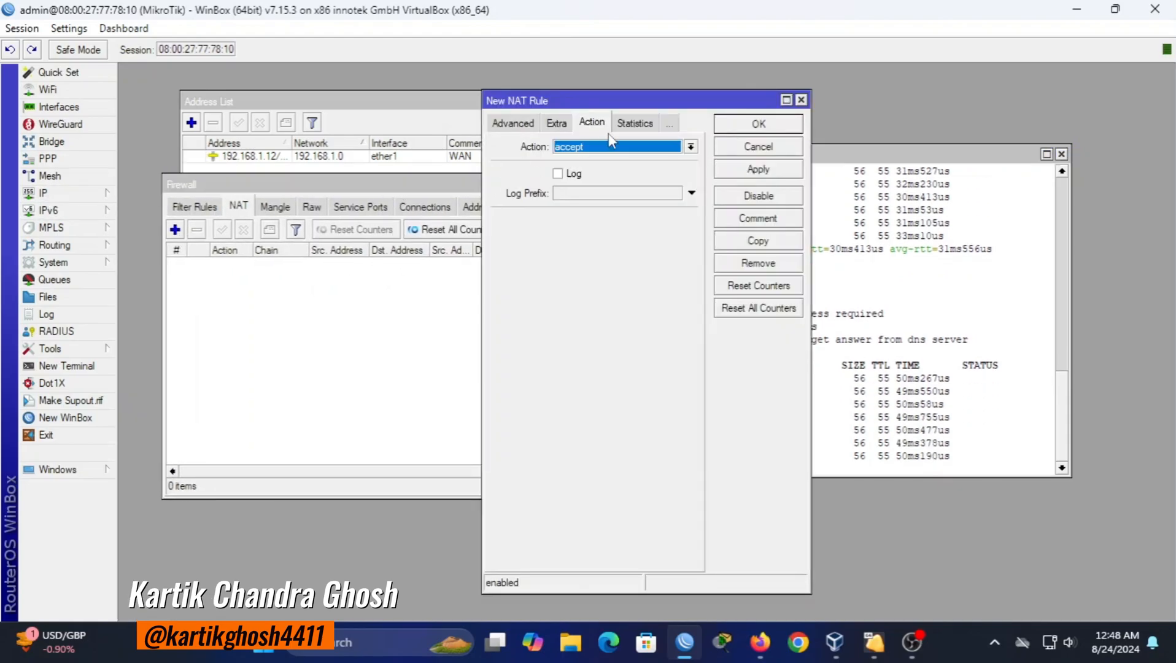
pyautogui.click(577, 147)
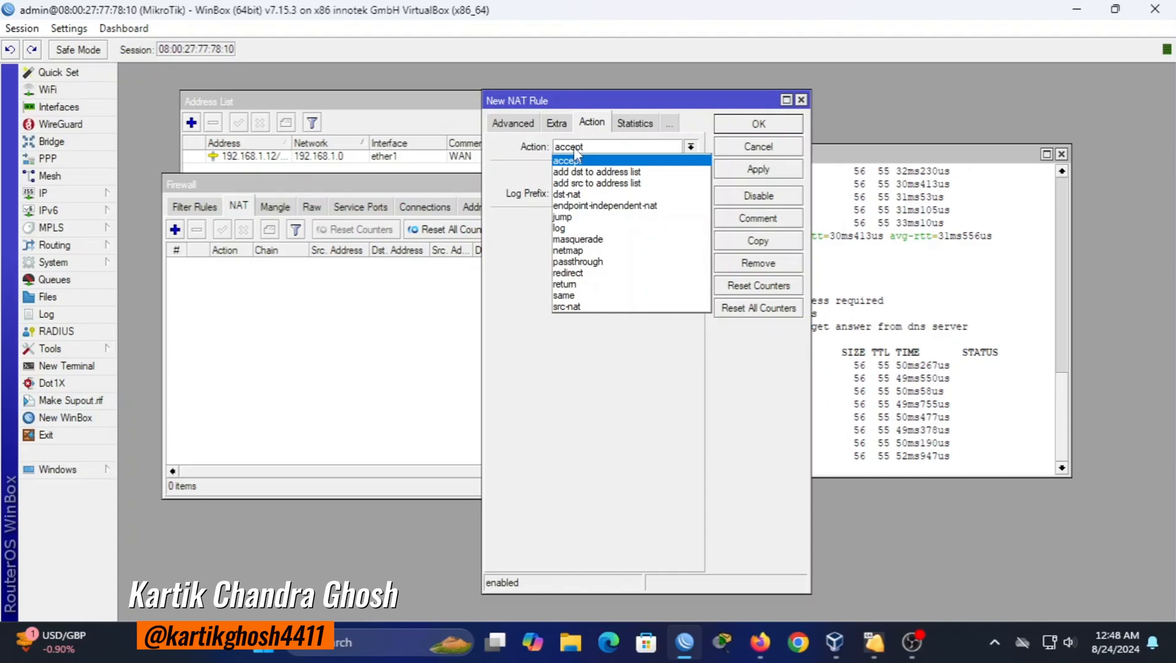
pyautogui.click(596, 239)
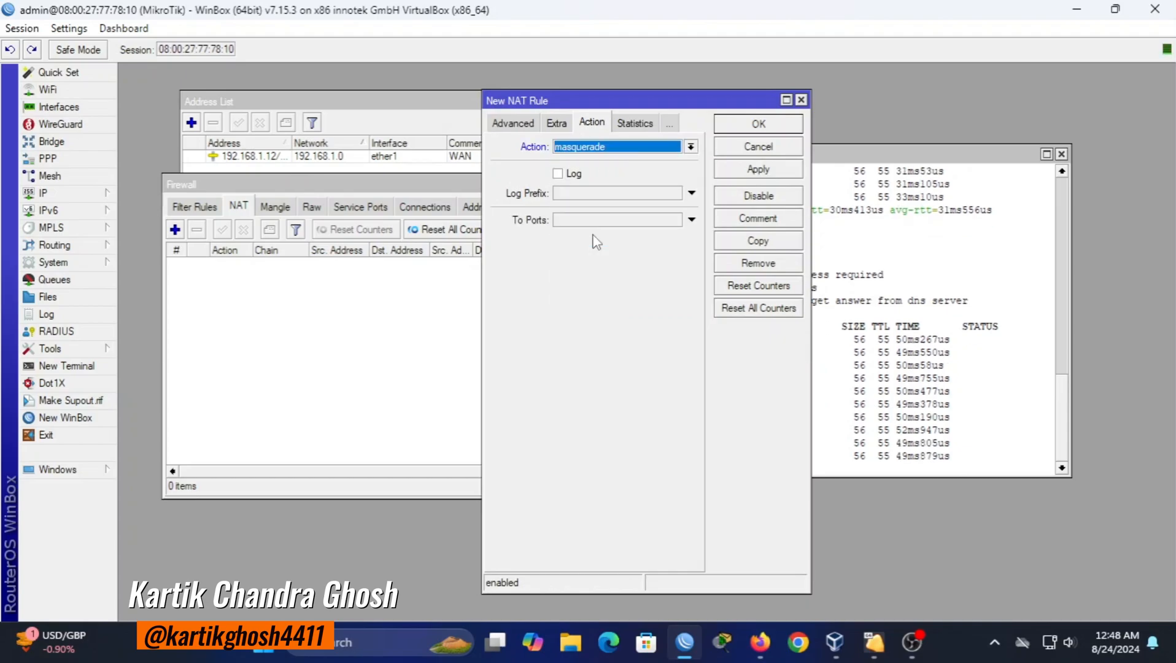
pyautogui.click(760, 170)
pyautogui.click(759, 123)
pyautogui.moveTo(502, 179); pyautogui.dragTo(492, 187)
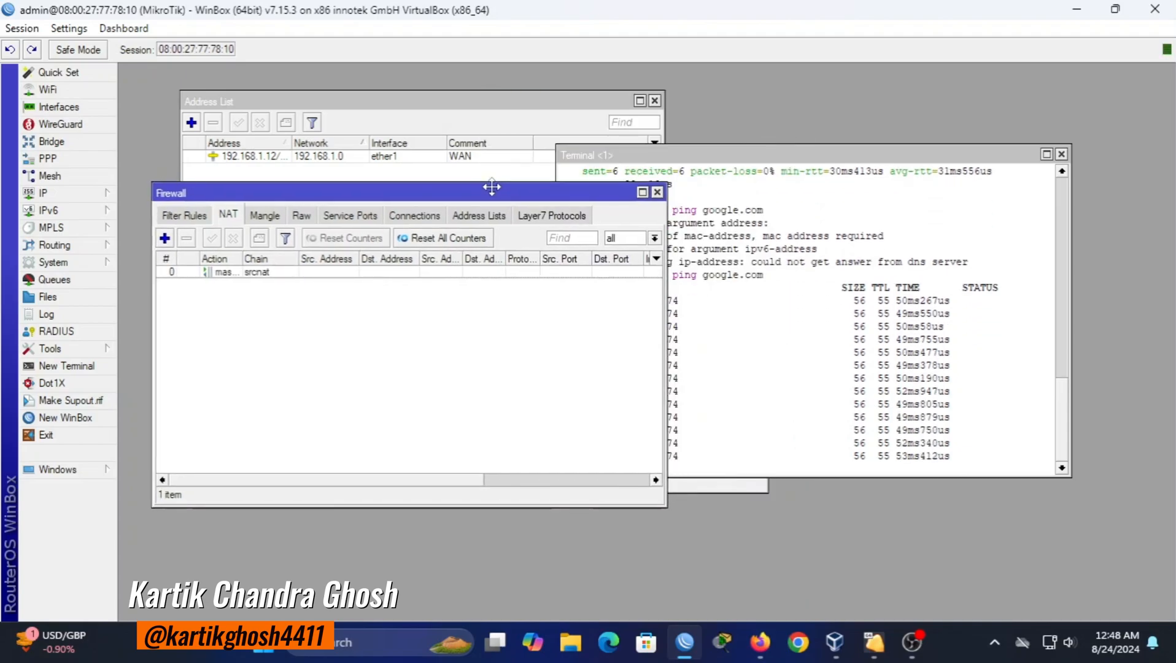
# - Add the IP address 172.16.1.1/24 to the router on interface ether2
pyautogui.click(708, 270)
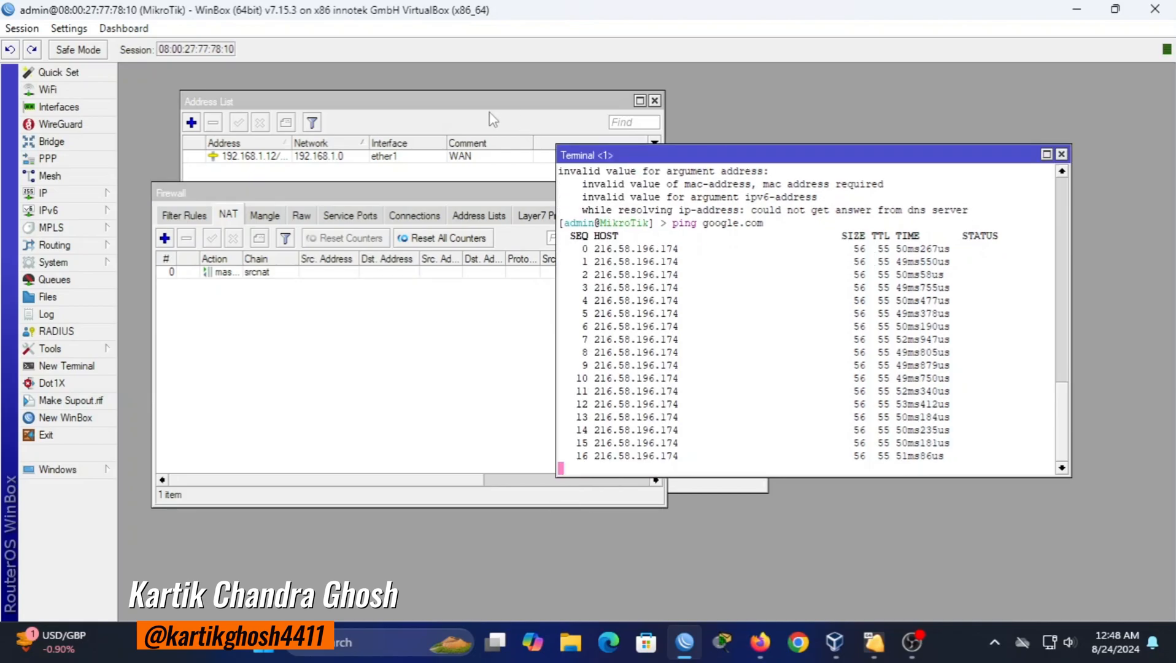
pyautogui.moveTo(482, 104); pyautogui.dragTo(502, 111)
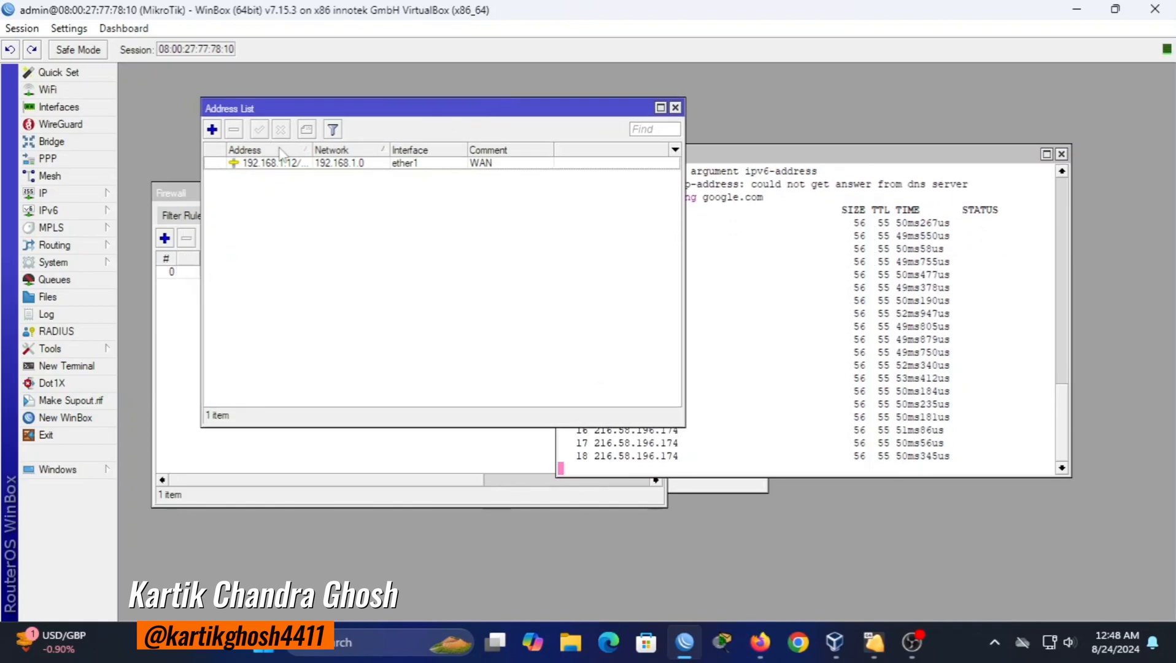
pyautogui.click(212, 129)
pyautogui.moveTo(541, 215); pyautogui.dragTo(522, 216)
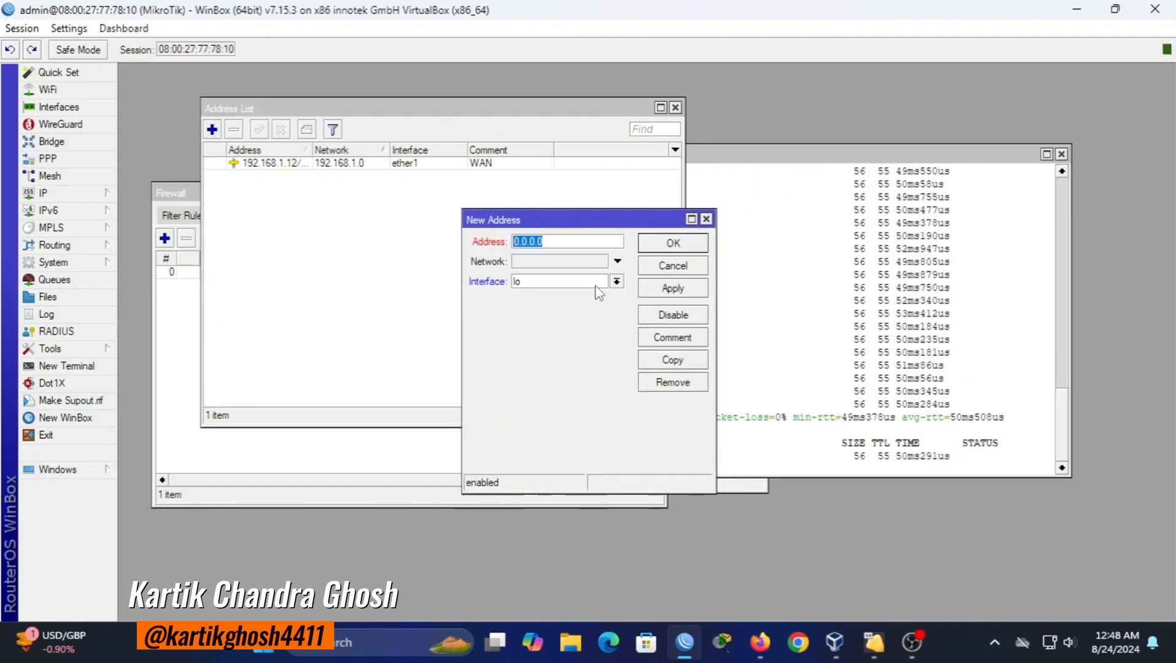
pyautogui.press('BackSpace')
pyautogui.write('1')
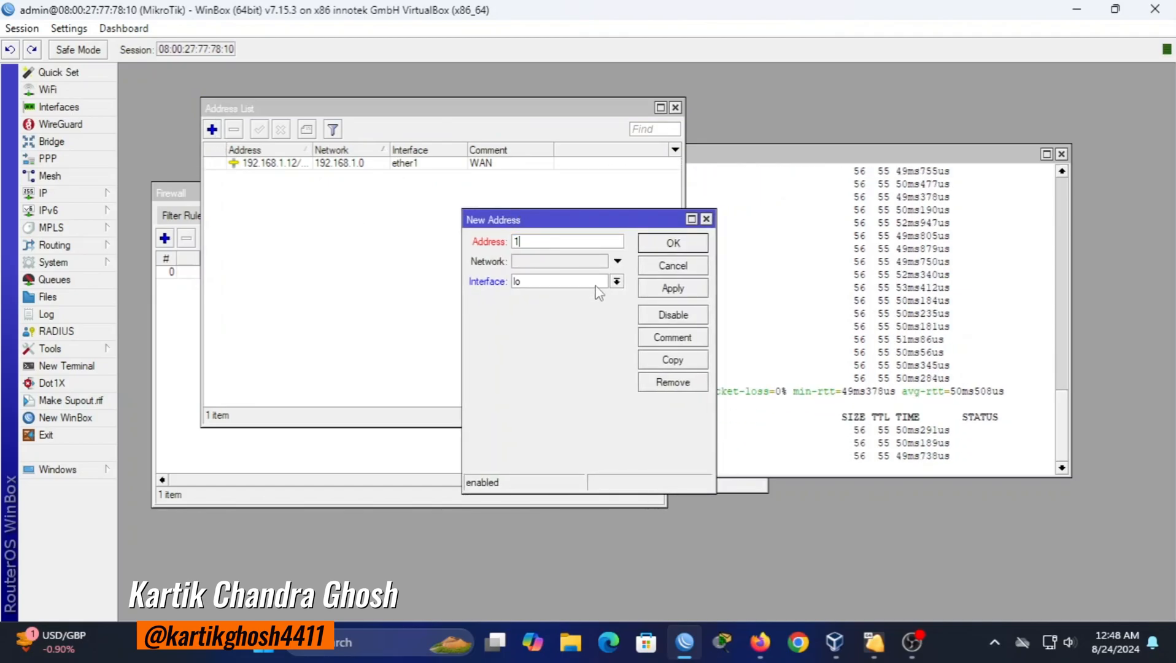
pyautogui.write('72.16.')
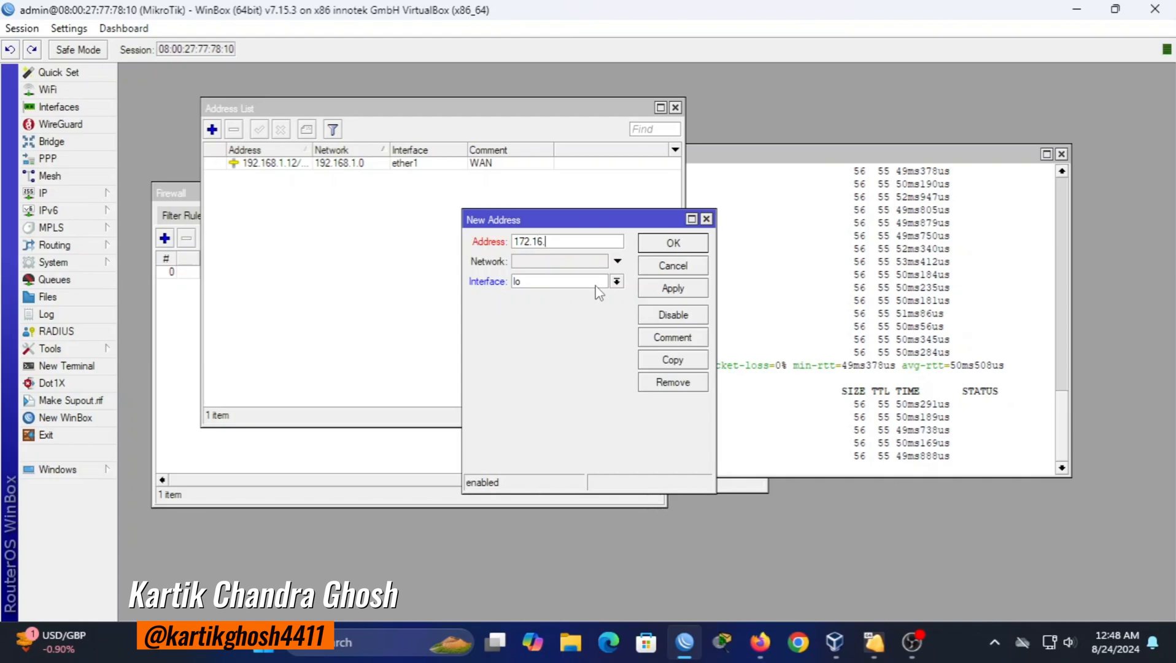
pyautogui.write('1.1')
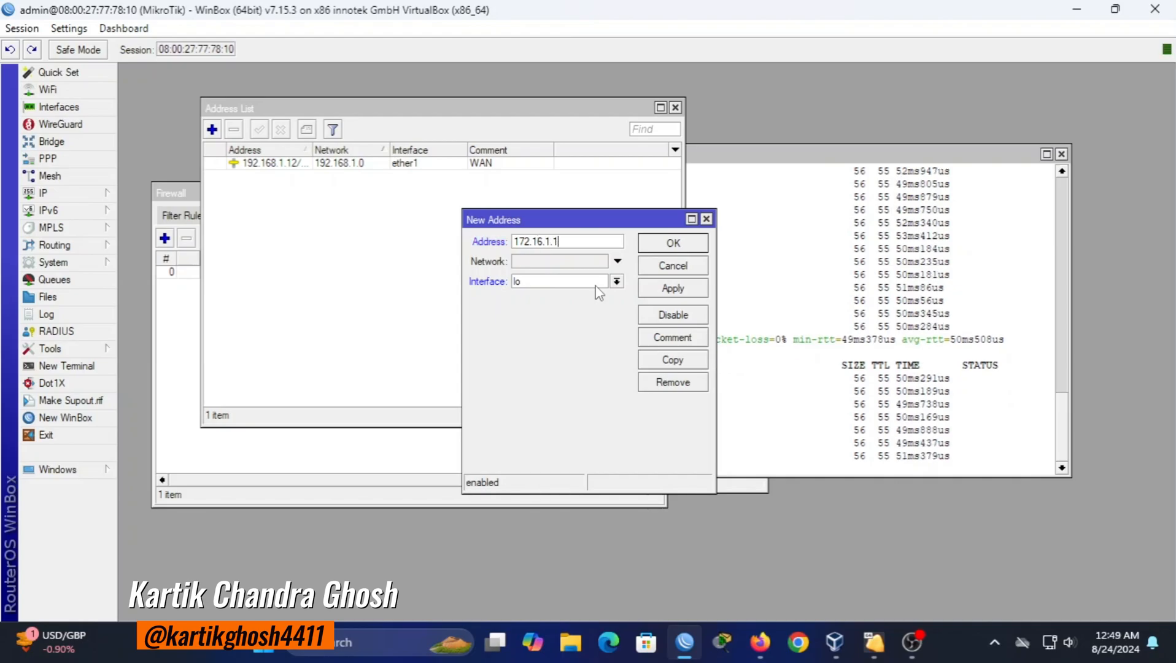
pyautogui.write('/2')
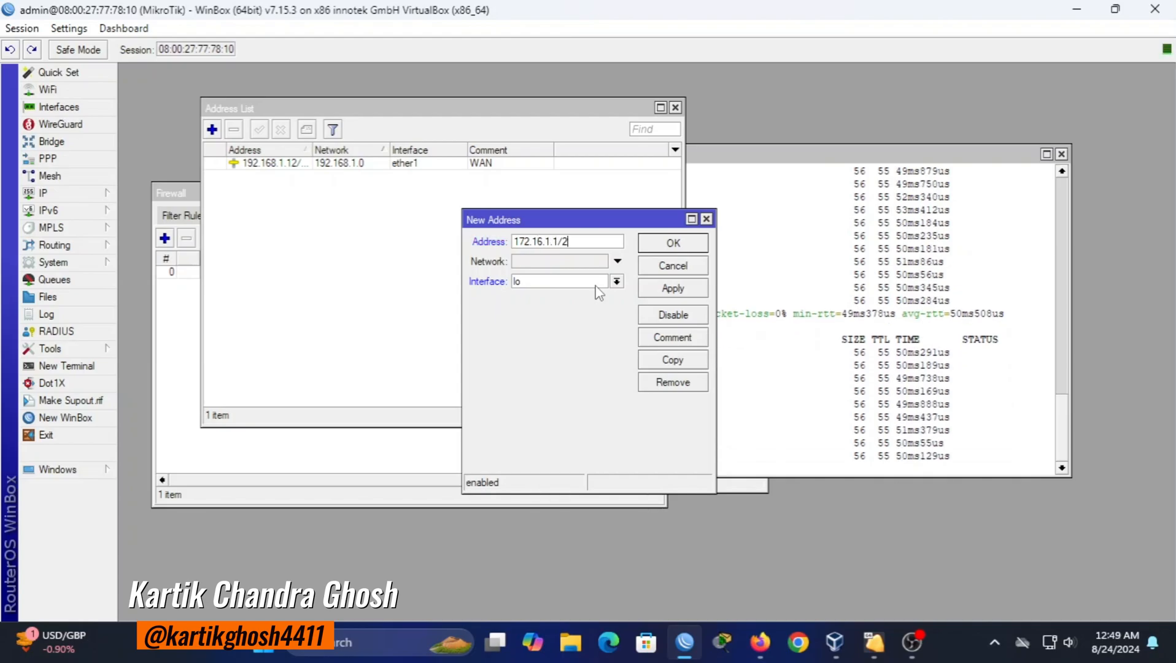
pyautogui.write('4')
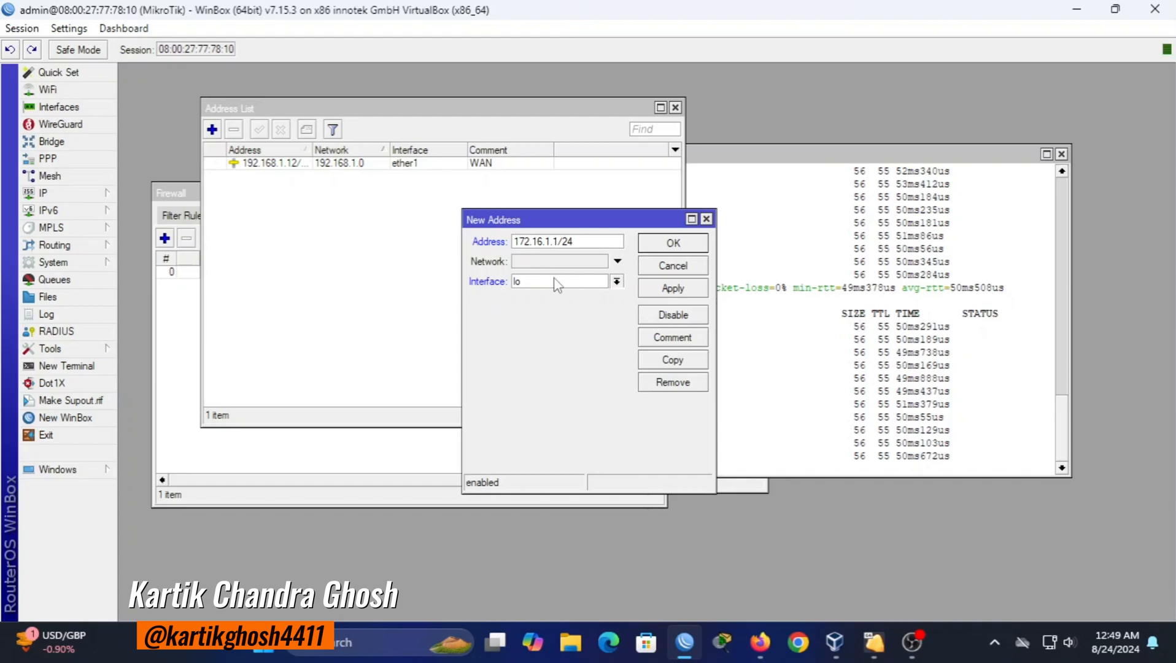
pyautogui.click(555, 281)
pyautogui.click(547, 306)
pyautogui.click(674, 288)
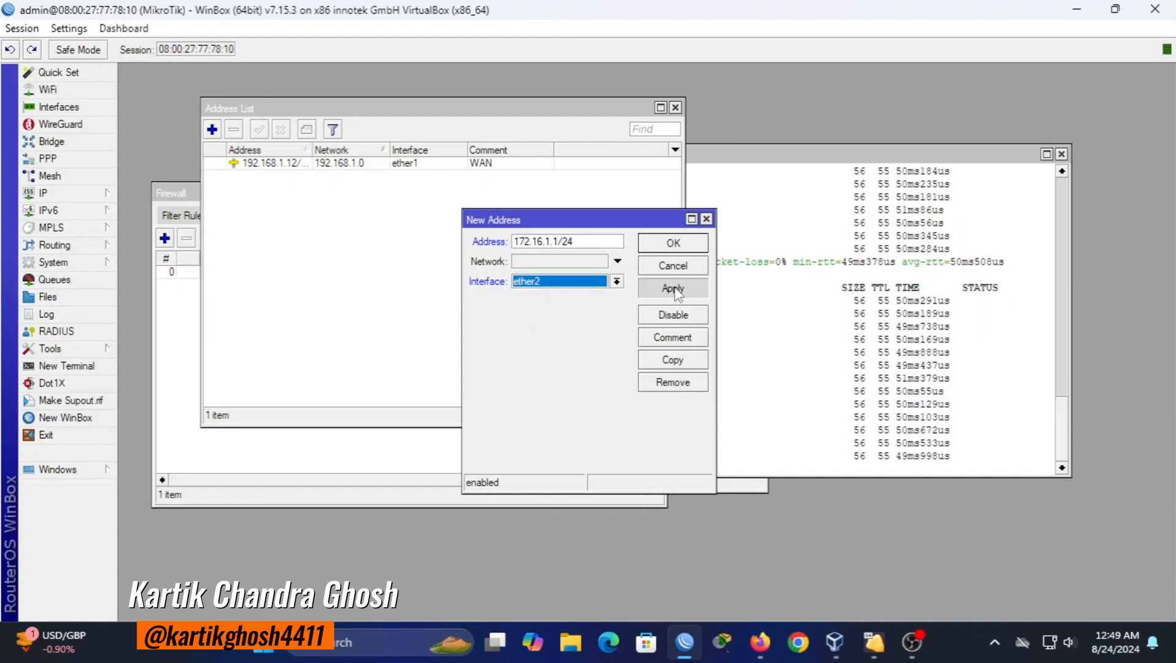
pyautogui.click(674, 243)
# - Add the comment LAN to the 172.16.1.1/24 address entry and apply it
pyautogui.doubleClick(477, 163)
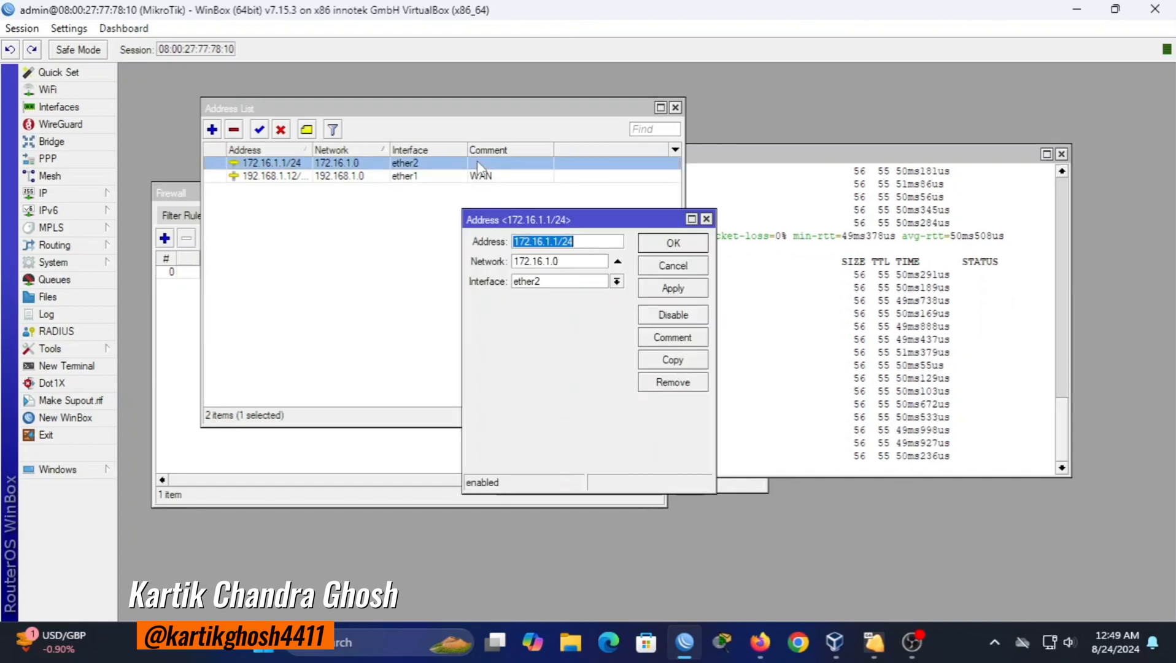
pyautogui.click(681, 335)
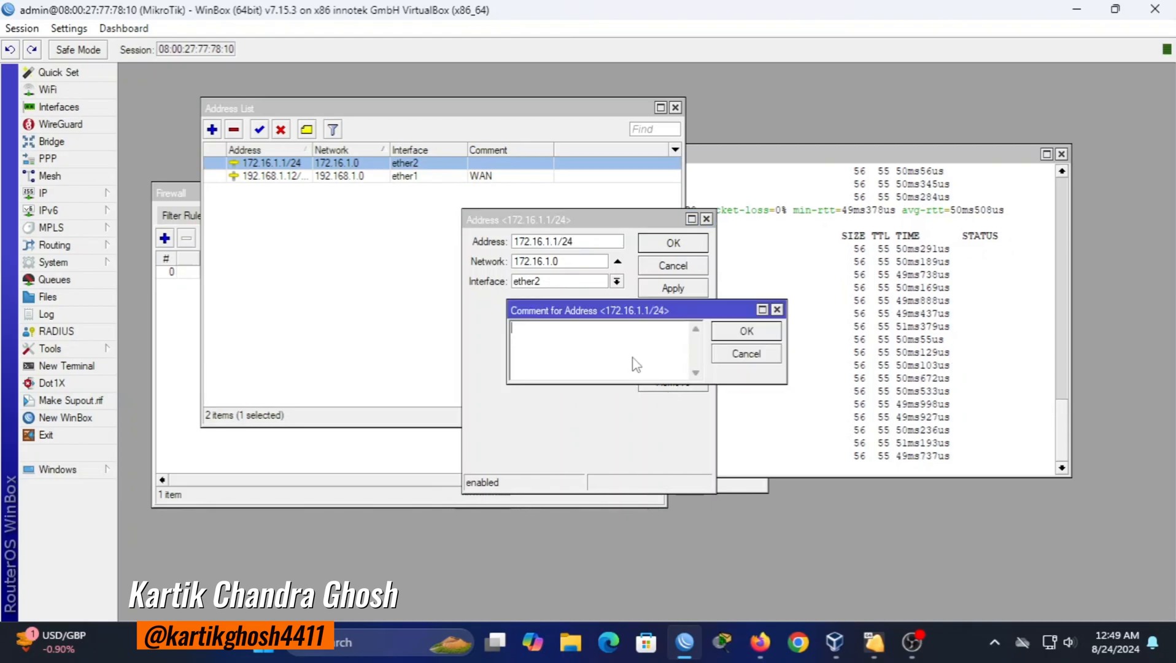
pyautogui.write('LAN')
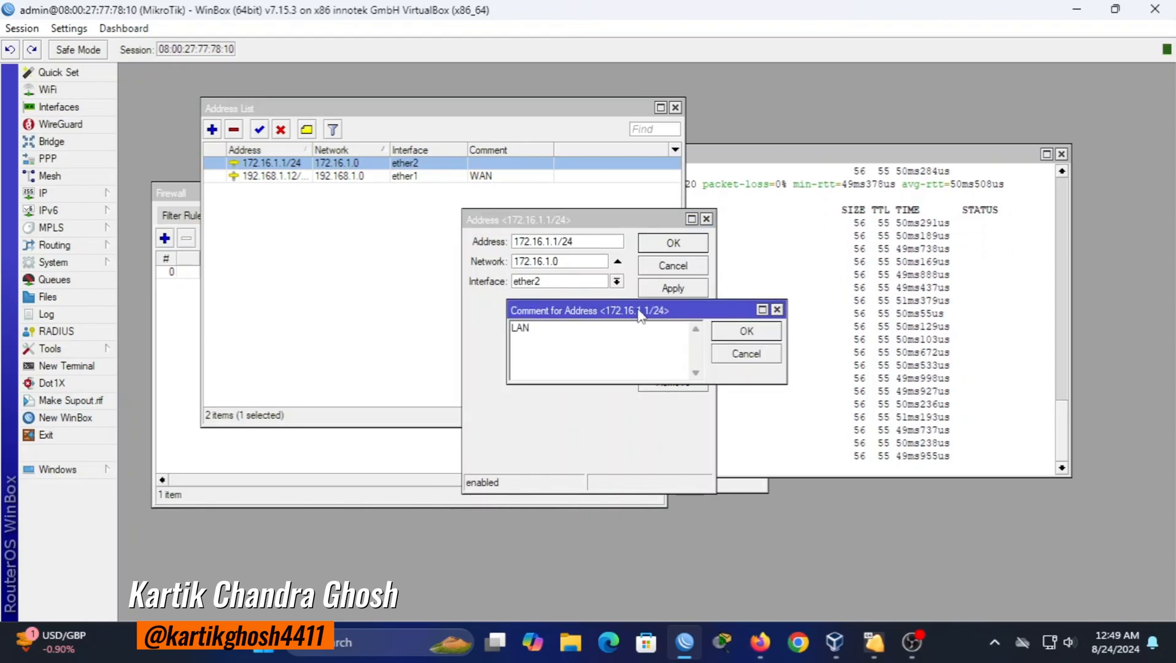
pyautogui.click(747, 331)
pyautogui.click(673, 288)
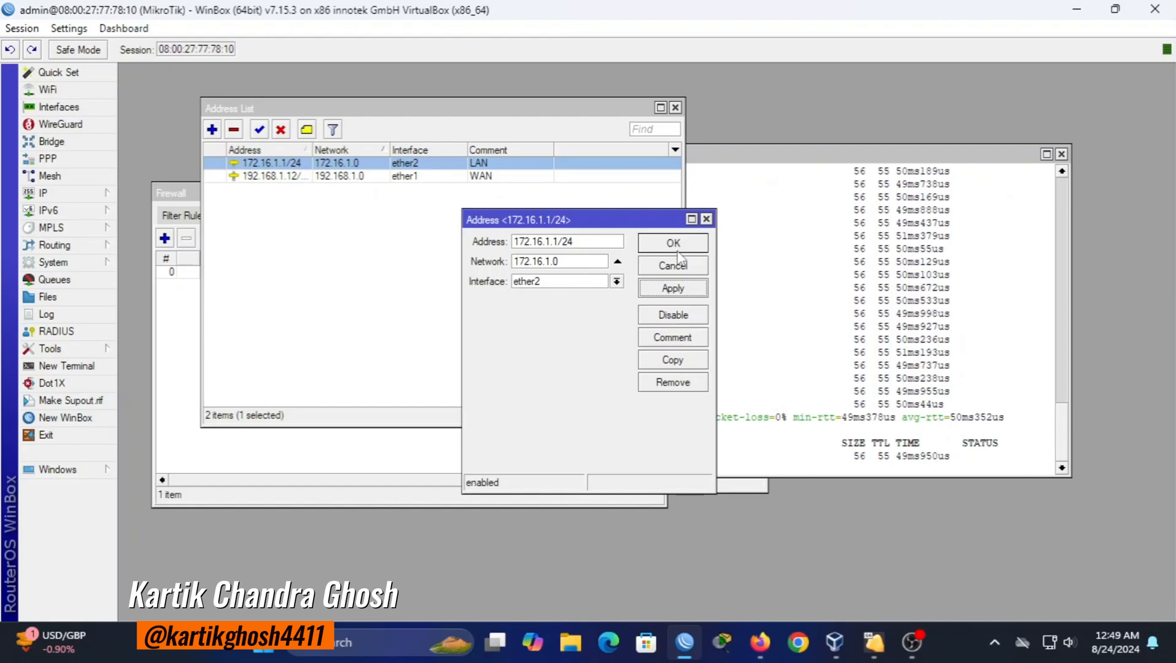
pyautogui.click(676, 246)
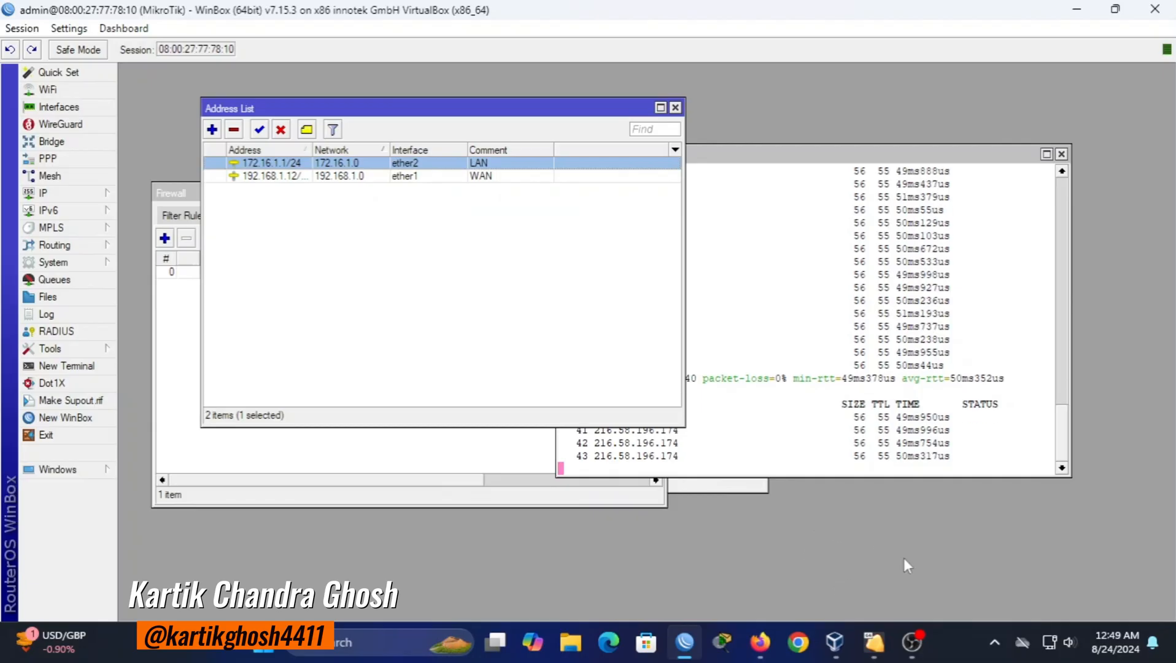
# - Switch to the Windows advanced network settings and open the IPv4 properties of the Realtek Ethernet adapter
pyautogui.rightClick(1050, 644)
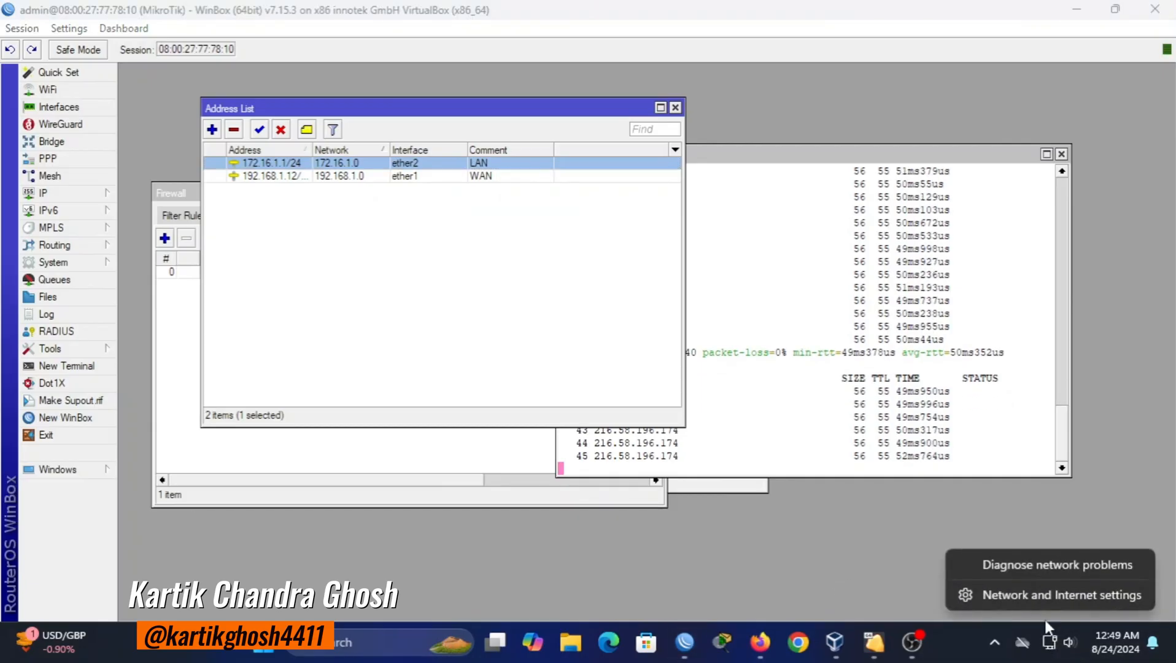
pyautogui.click(1049, 595)
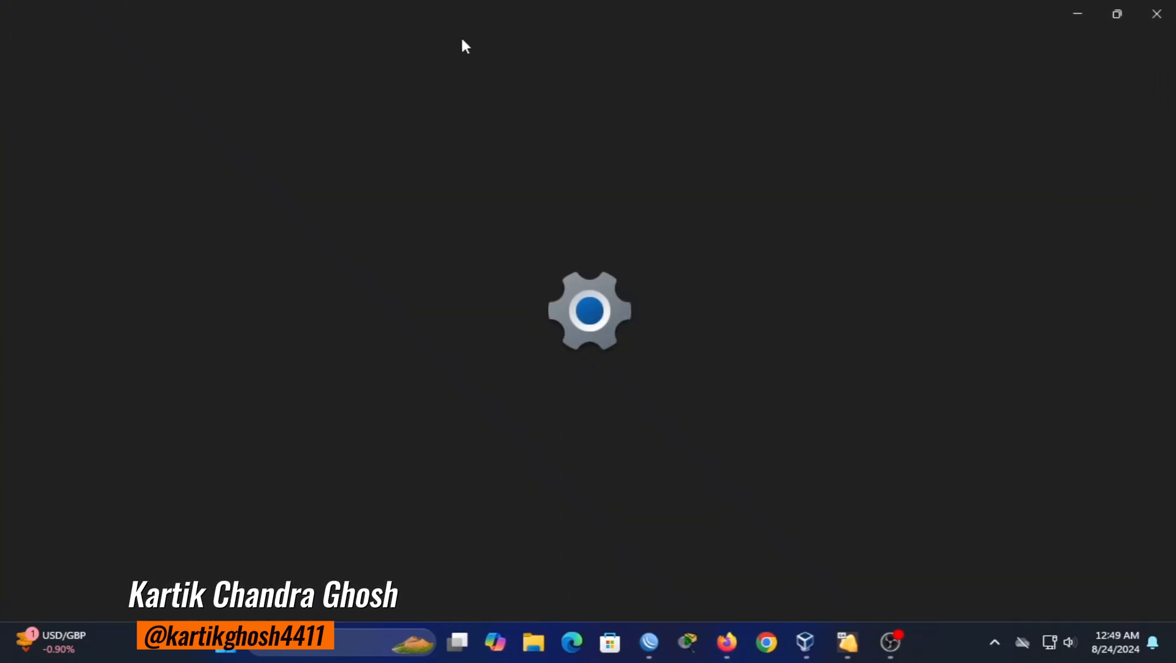
pyautogui.moveTo(513, 11); pyautogui.dragTo(706, 49)
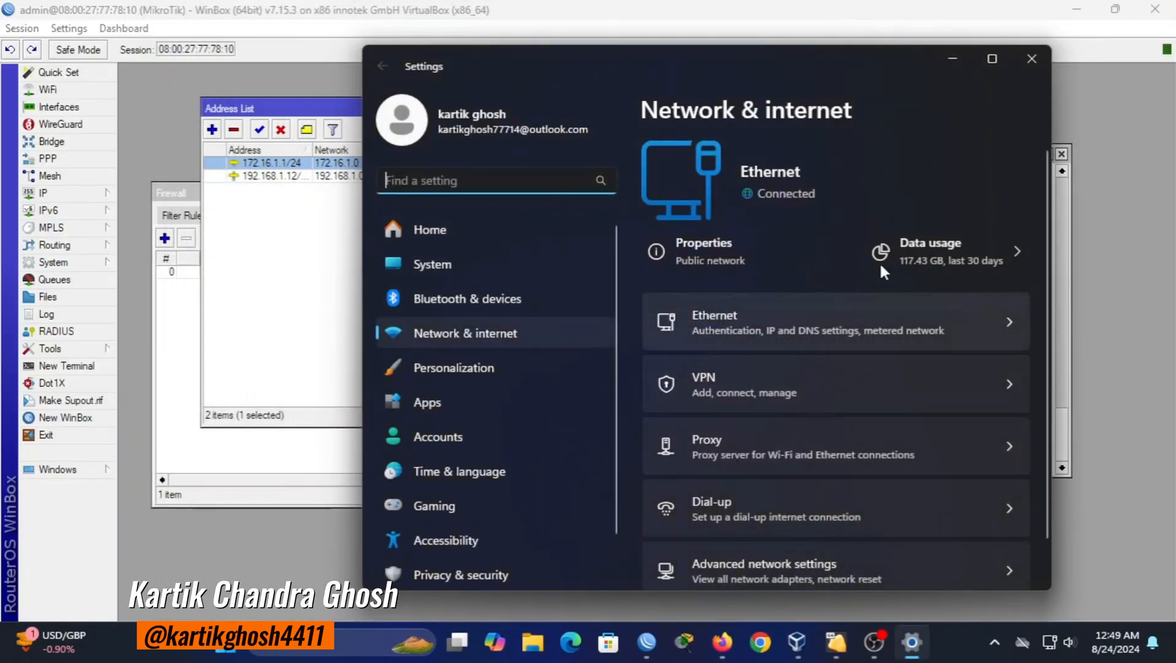
pyautogui.click(992, 59)
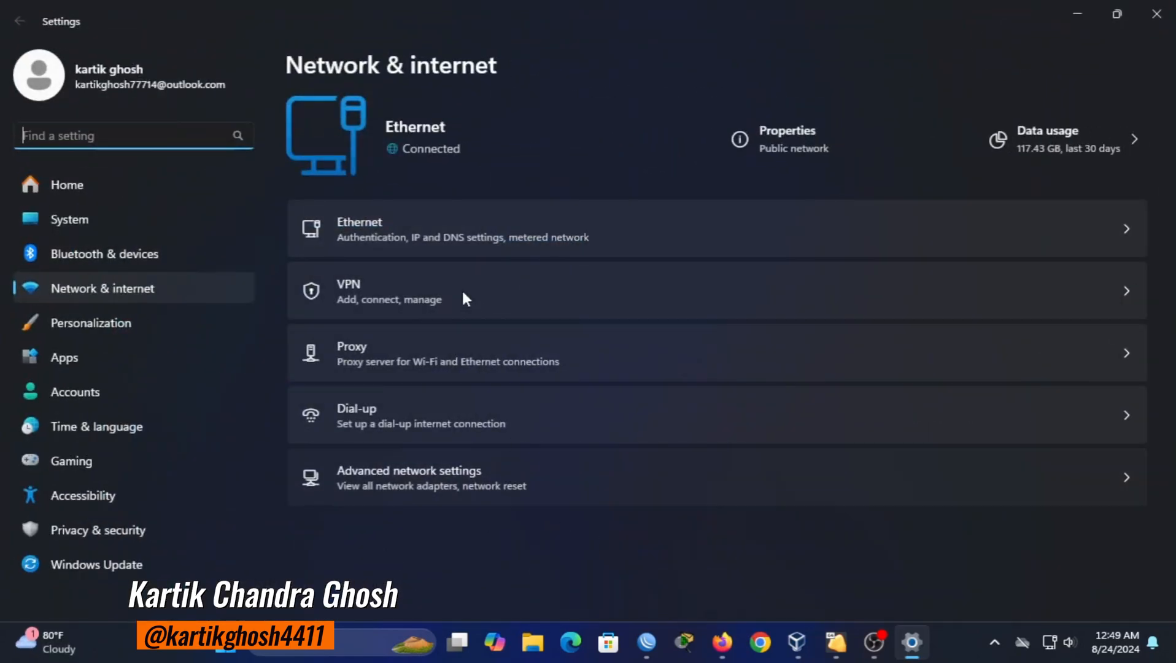
pyautogui.click(472, 494)
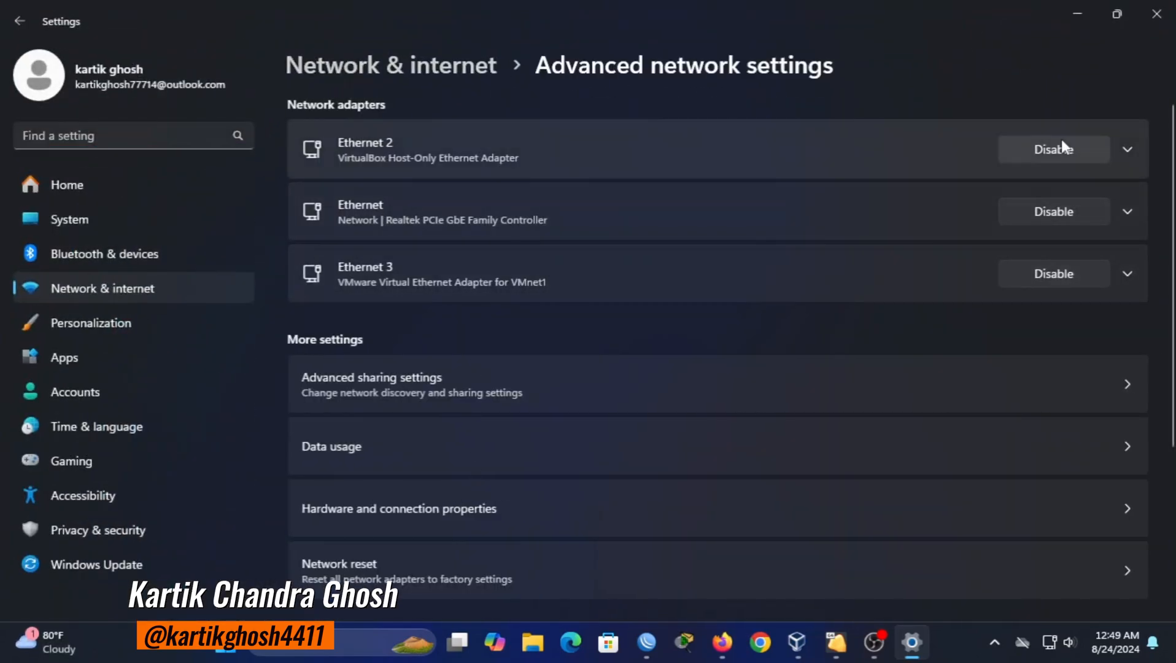
pyautogui.click(1090, 215)
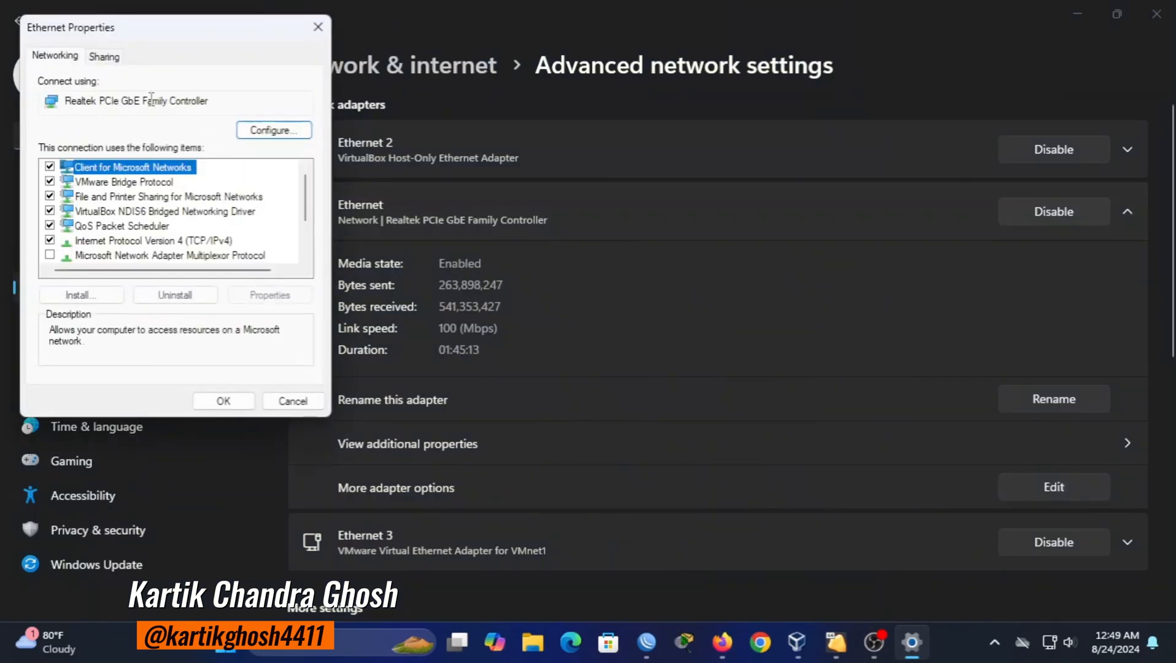
pyautogui.moveTo(183, 35); pyautogui.dragTo(465, 108)
pyautogui.doubleClick(500, 314)
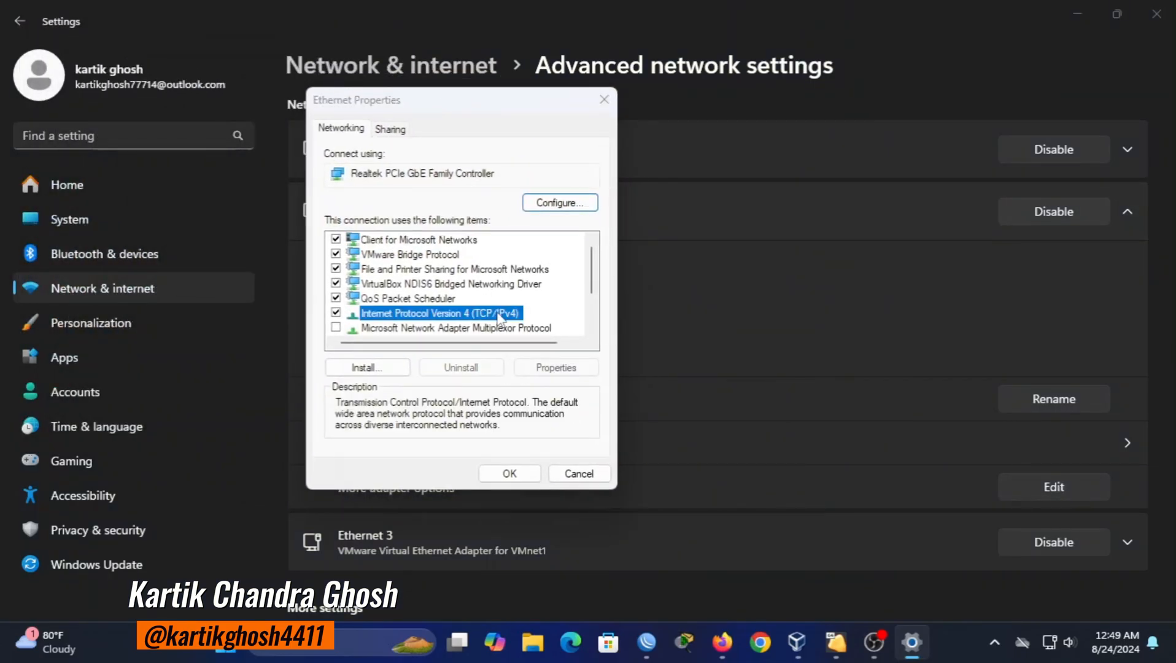
# - Assign the adapter static IP 172.16.1.2, subnet mask 255.255.255.0, gateway 172.16.1.1 and preferred DNS 8.8.8.8, then minimize Settings
pyautogui.click(464, 291)
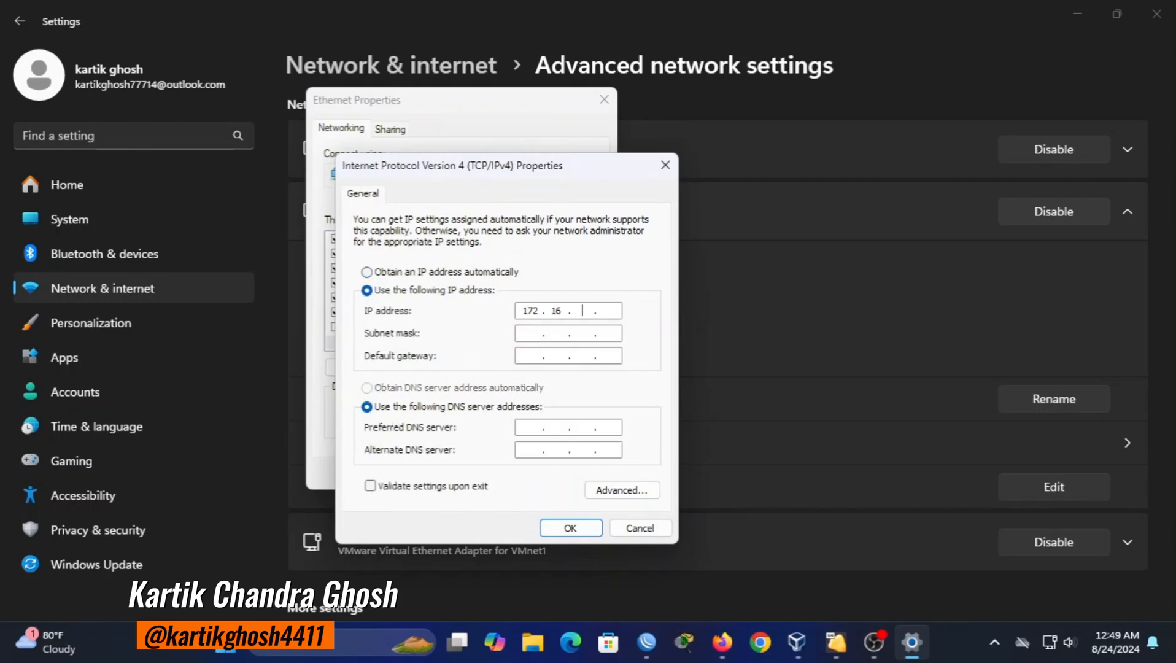
pyautogui.click(544, 334)
pyautogui.write('255.255.255.0')
pyautogui.click(537, 362)
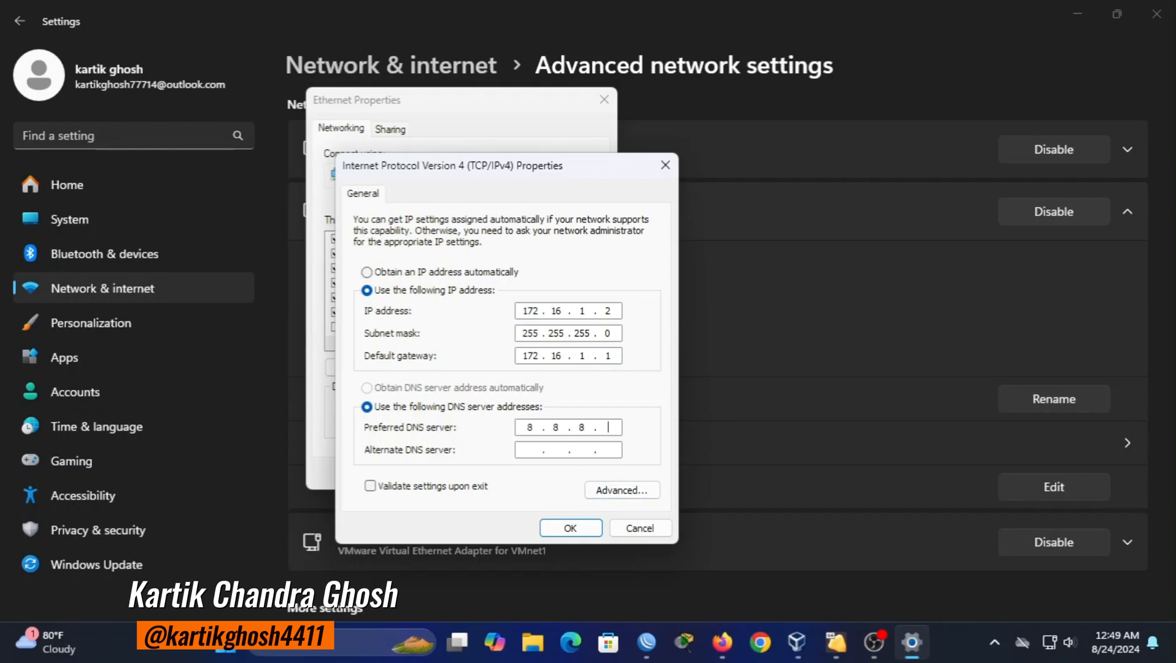
pyautogui.click(564, 528)
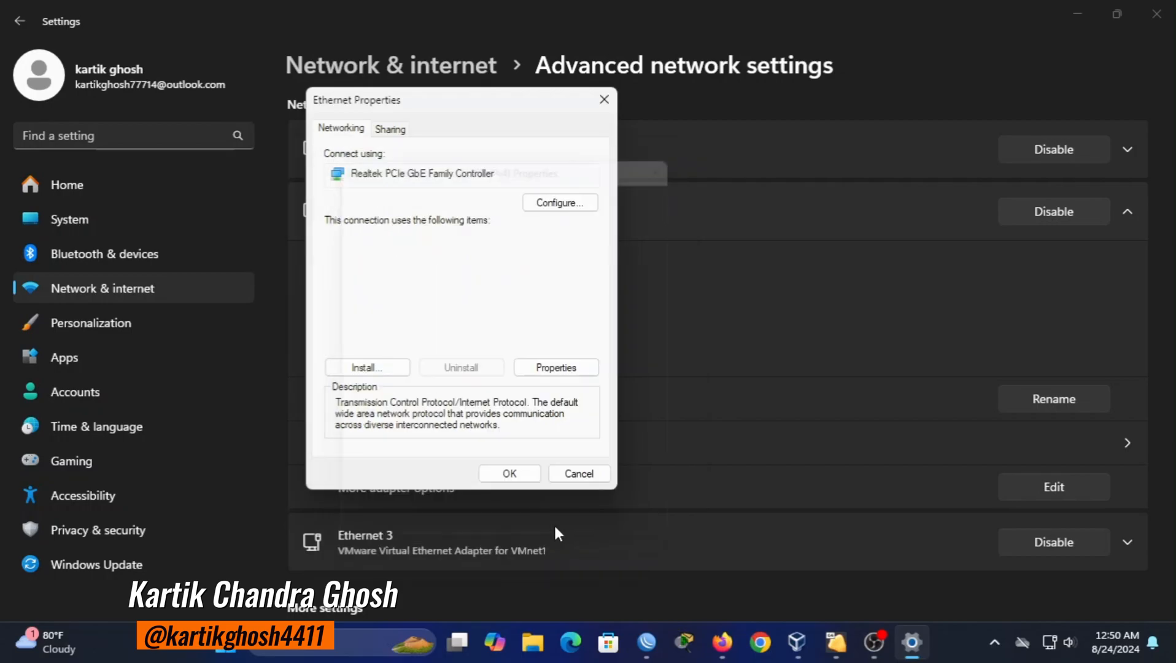
pyautogui.click(526, 474)
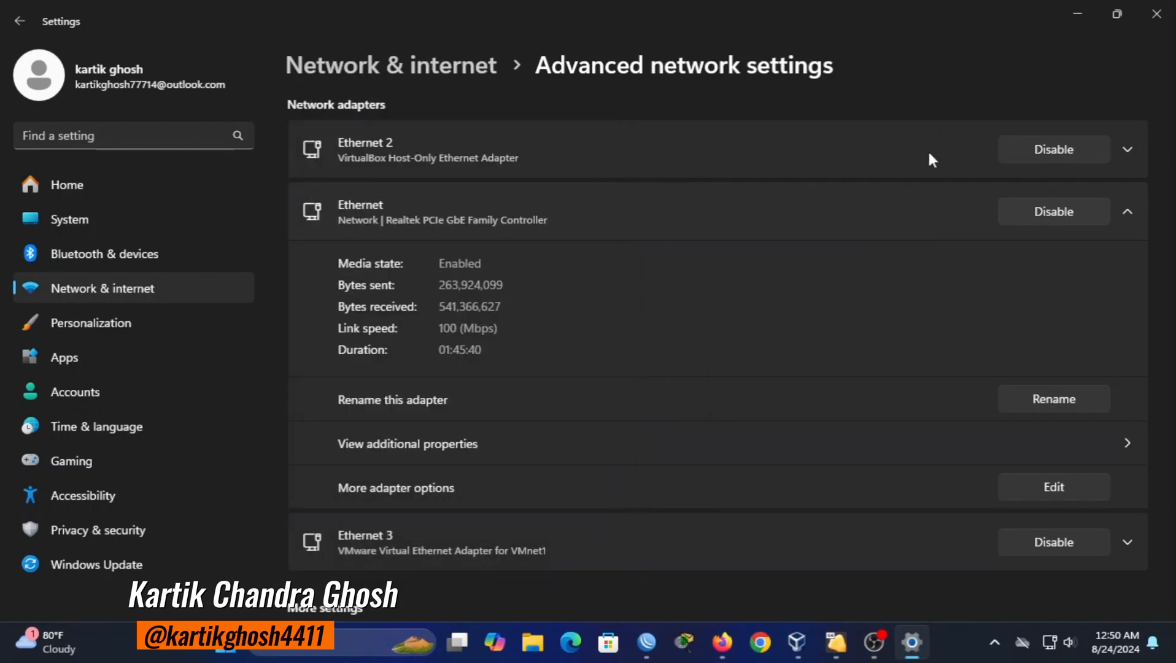
pyautogui.click(1082, 11)
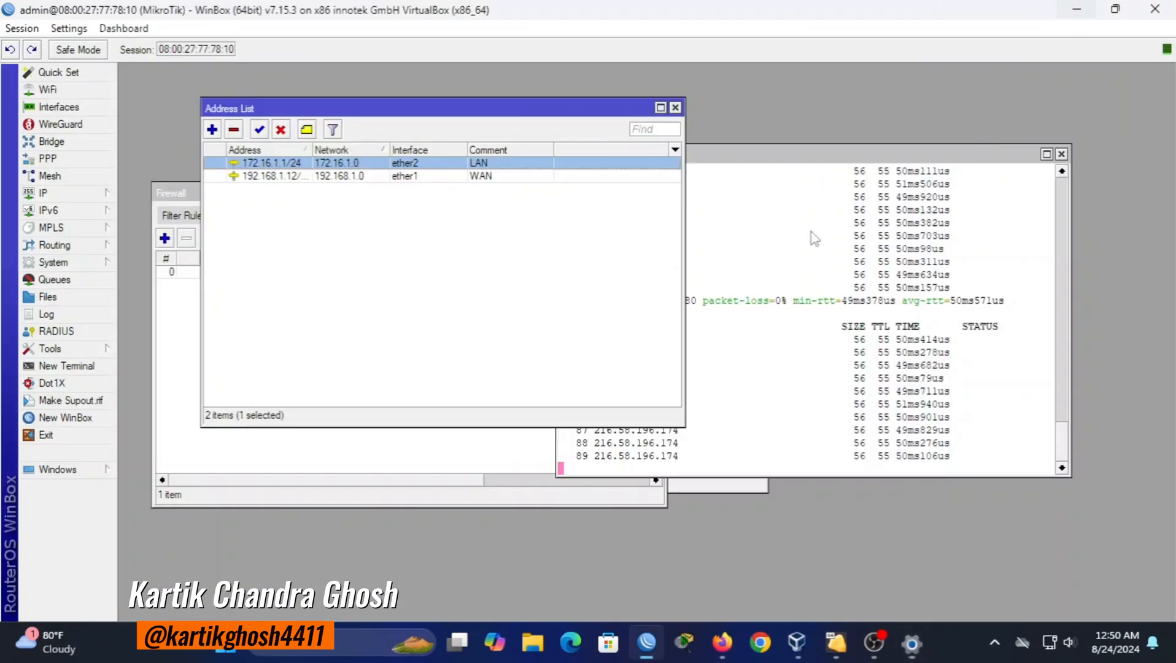
# - Open Command Prompt and run ipconfig to check the Ethernet adapter's IPv4 address, subnet mask and default gateway
pyautogui.click(390, 639)
pyautogui.write('cmd')
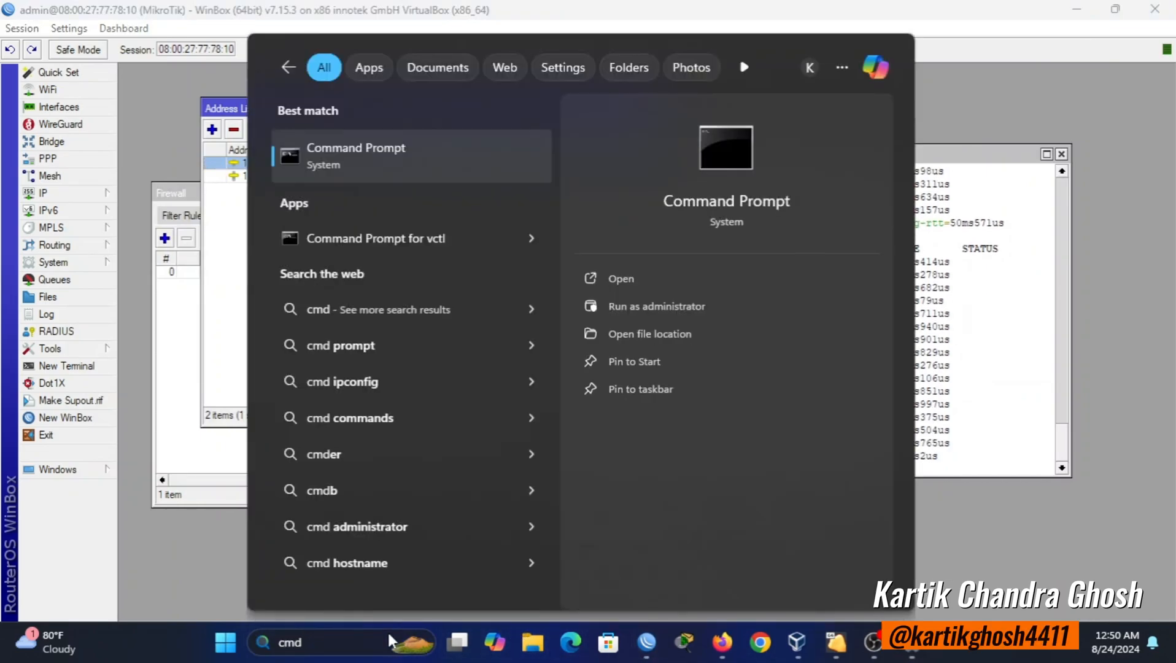
pyautogui.click(684, 277)
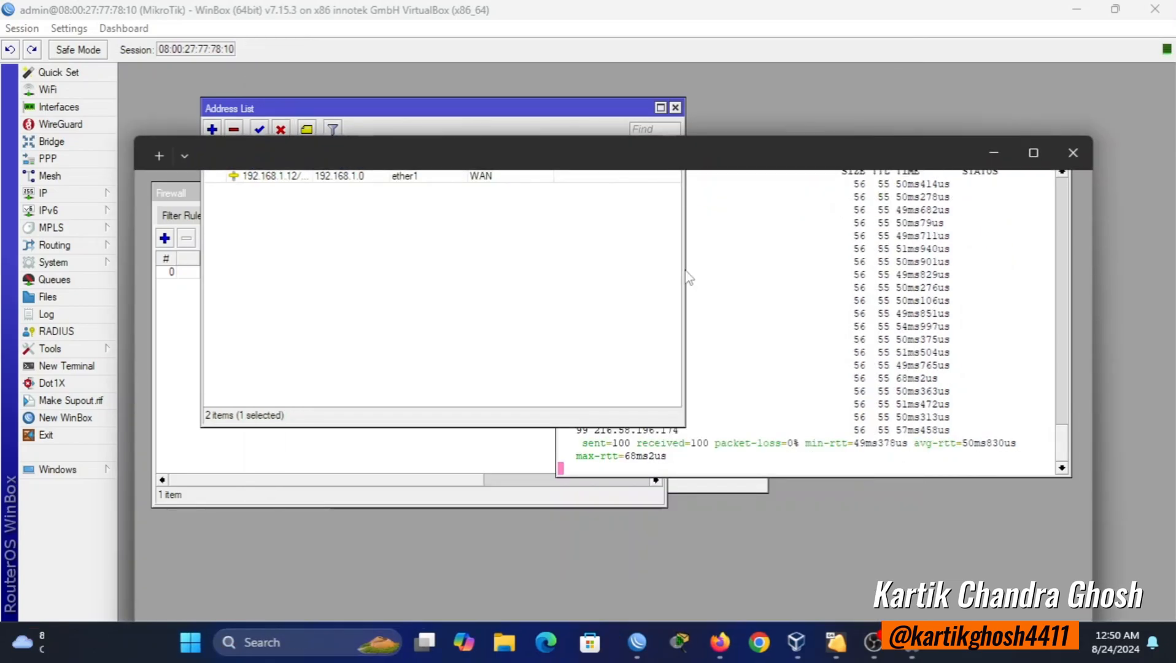
pyautogui.write('ipconfig')
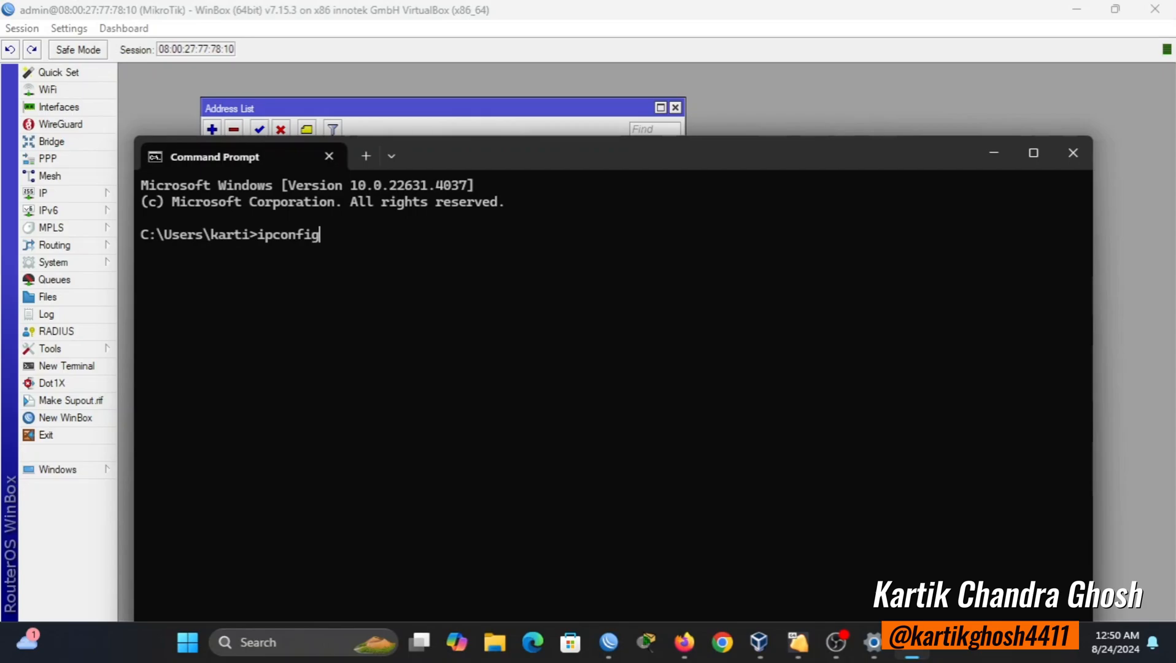
pyautogui.press('Return')
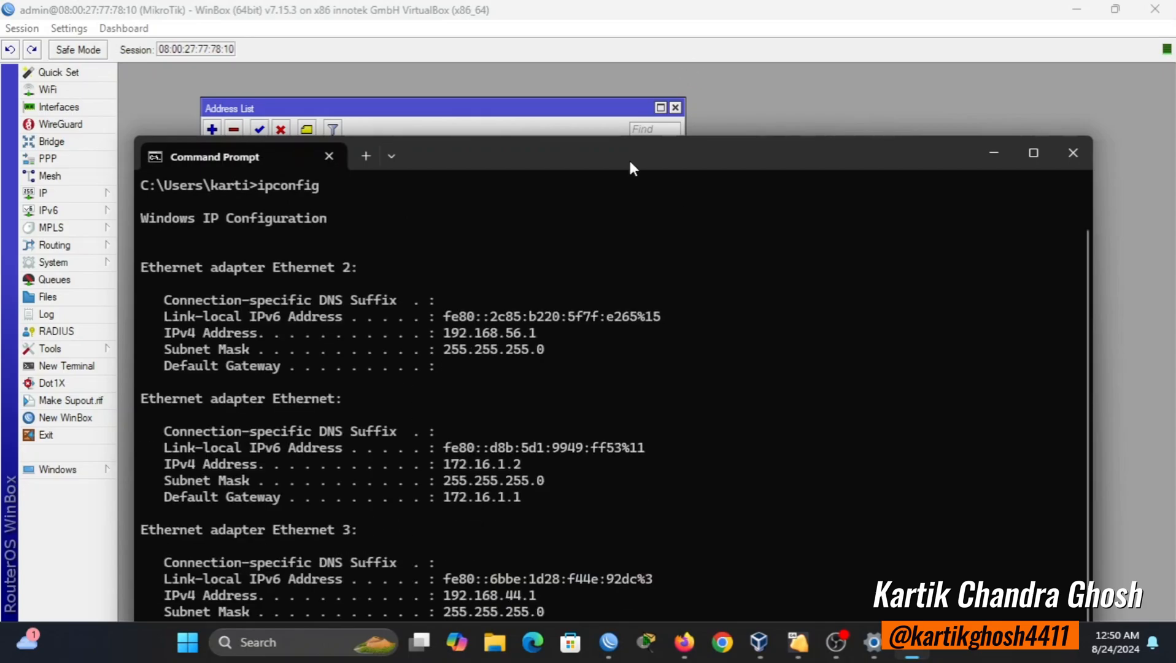
pyautogui.moveTo(628, 157); pyautogui.dragTo(622, 34)
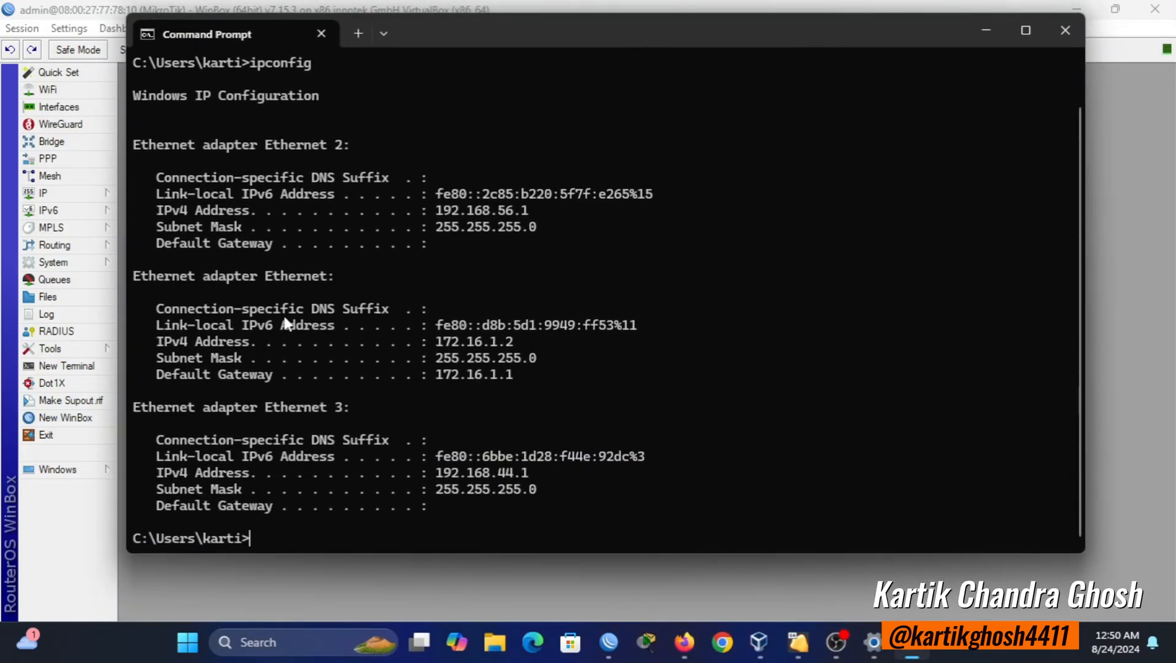
pyautogui.moveTo(477, 341); pyautogui.dragTo(546, 375)
pyautogui.click(546, 375)
# - Clear the Command Prompt screen, ping 8.8.8.8 from the PC and stop the ping
pyautogui.write('cls')
pyautogui.press('Return')
pyautogui.write('ping 8')
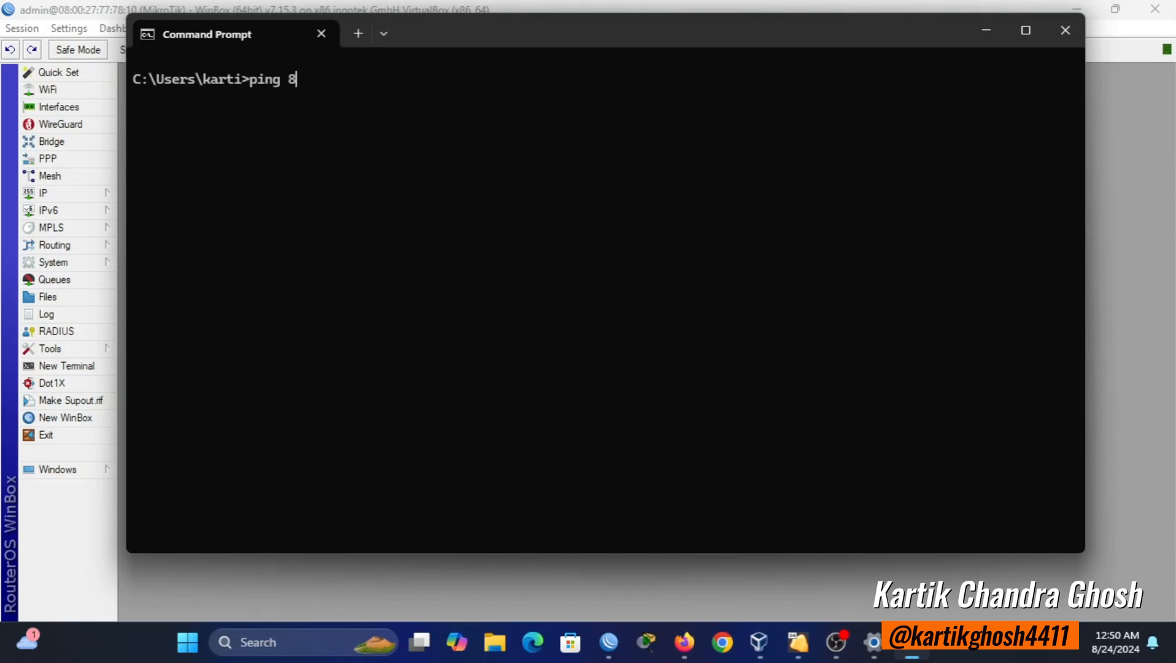
pyautogui.write('.8.8.8')
pyautogui.press('Return')
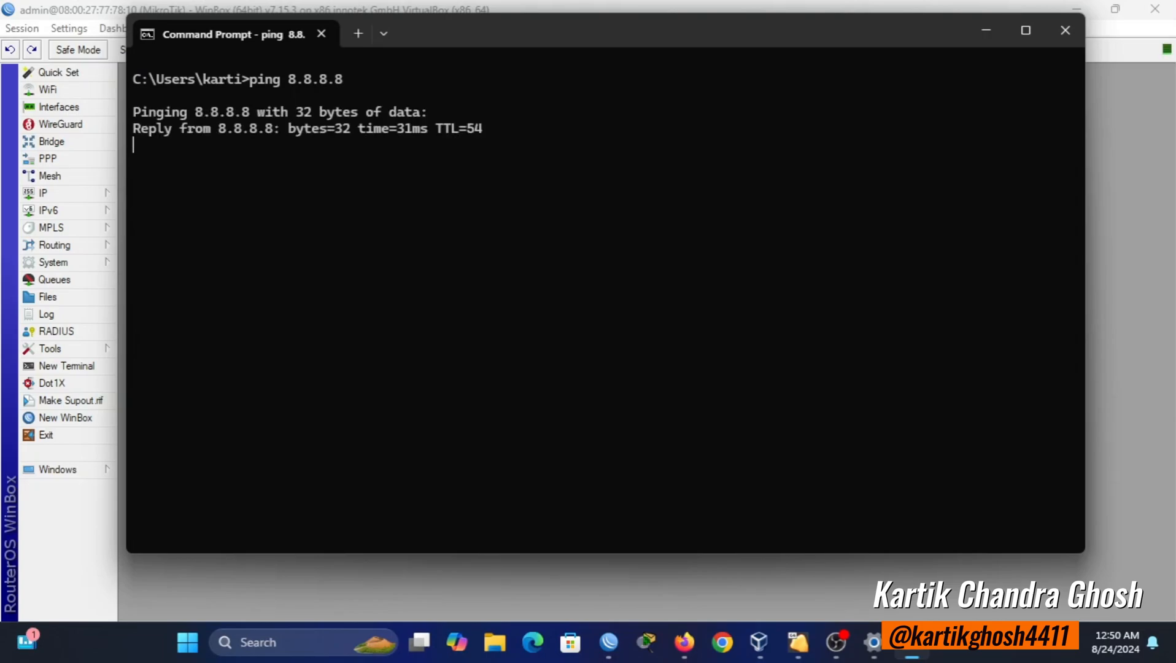
pyautogui.hotkey('ctrl', 'c')
# - Ping google.com from the PC to test name resolution and internet access
pyautogui.write('ping')
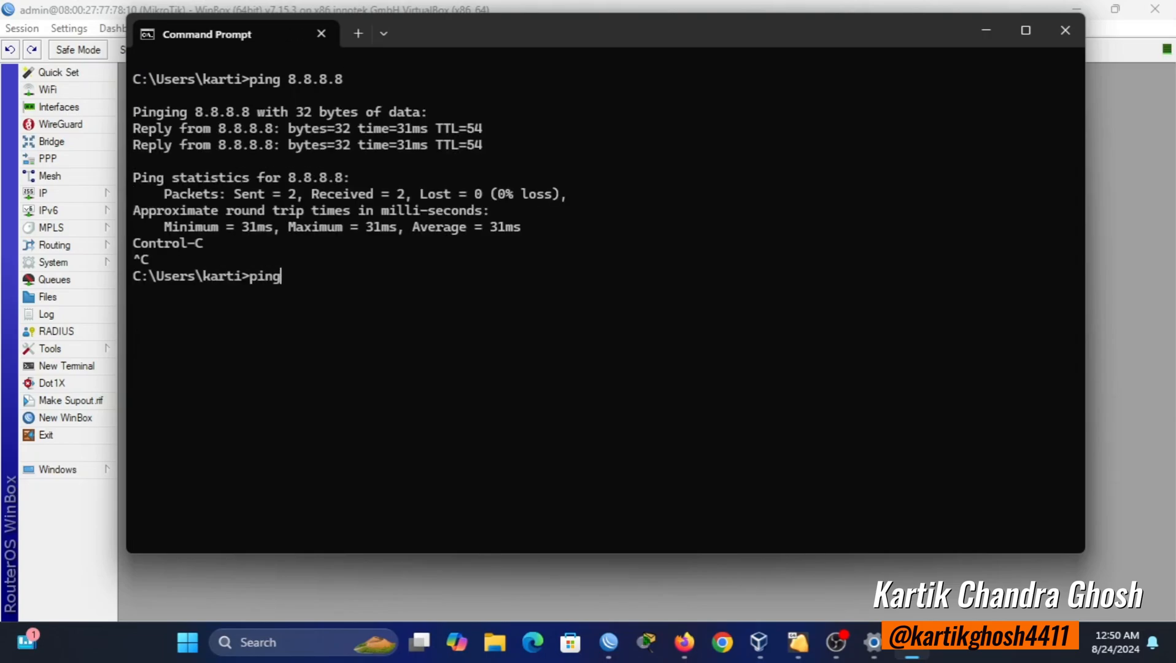
pyautogui.write(' google.com')
pyautogui.press('Return')
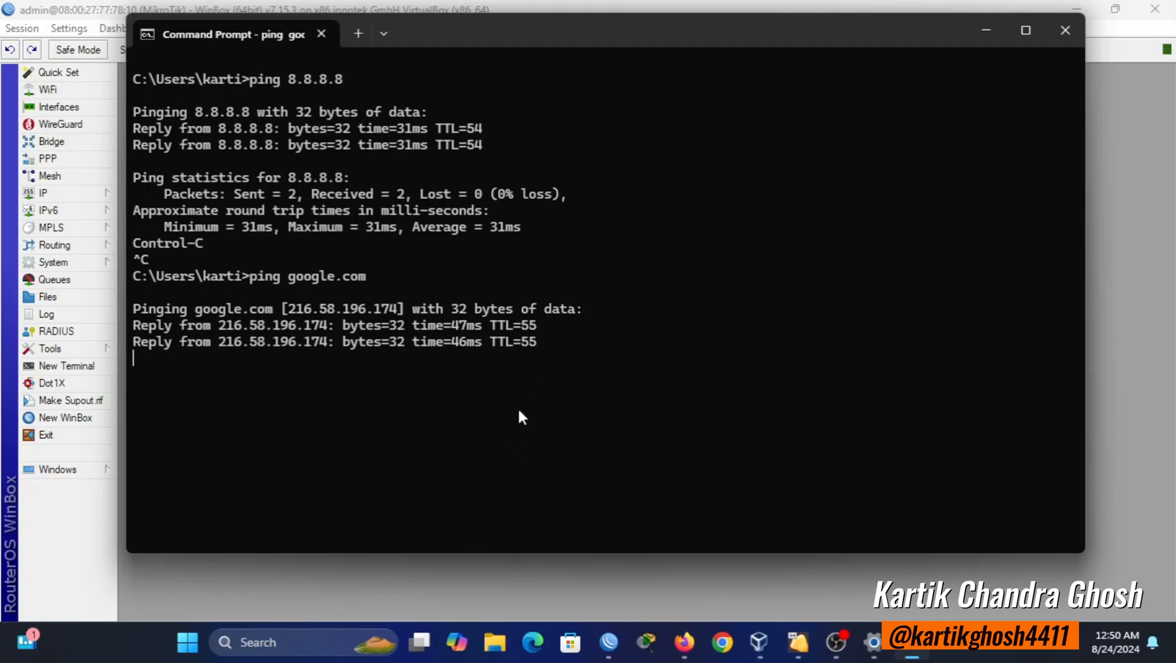
# - Minimize Command Prompt, switch to Chrome and run the internet speed test at fast.com, then minimize the browser
pyautogui.moveTo(543, 392); pyautogui.dragTo(280, 172)
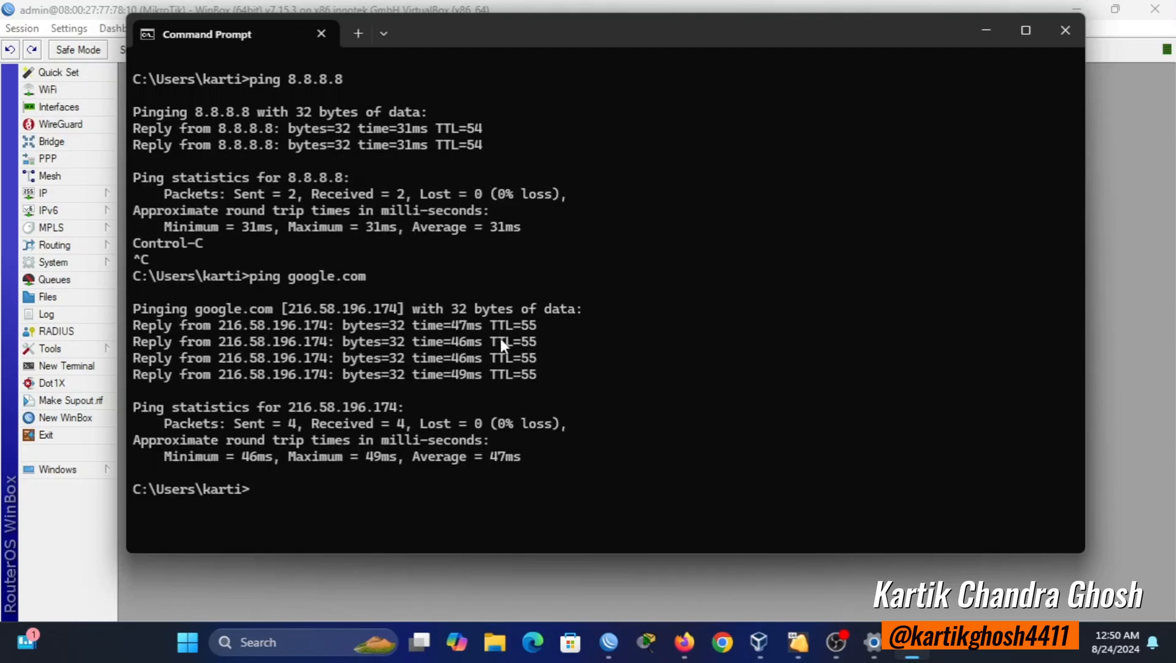
pyautogui.click(986, 30)
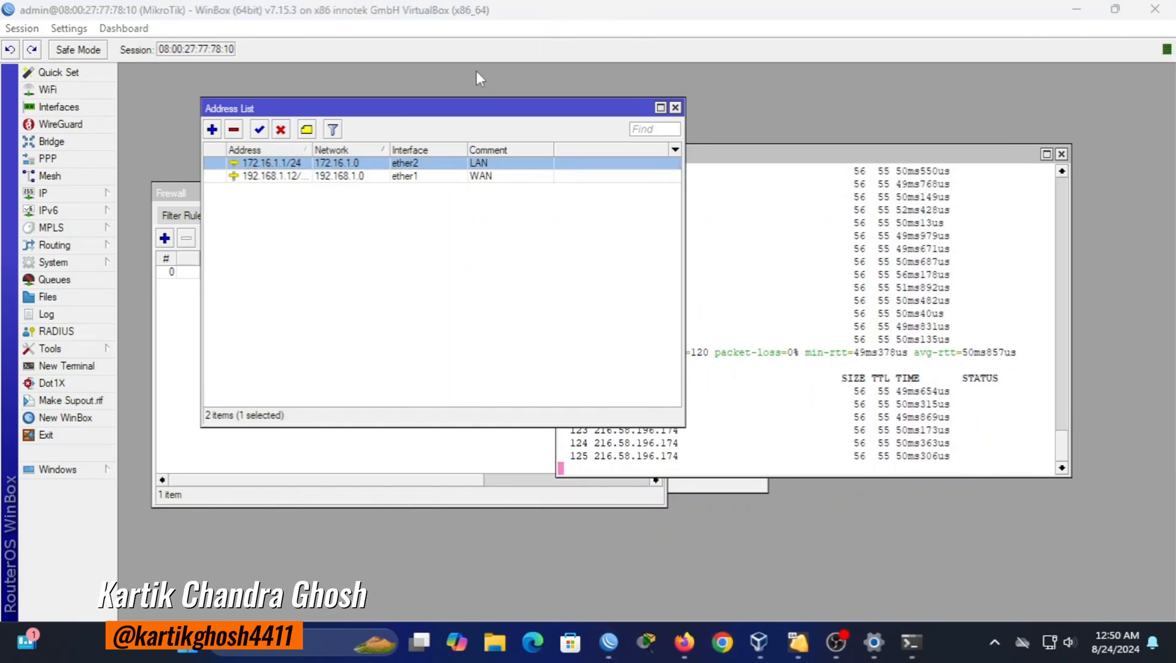
pyautogui.click(723, 641)
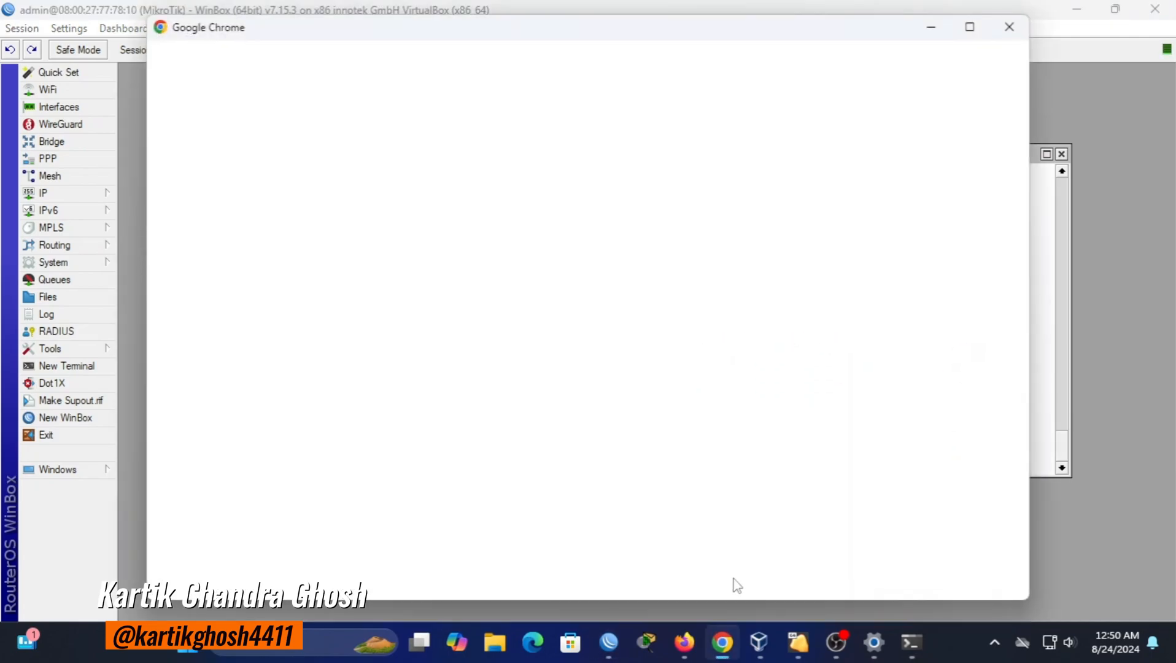
pyautogui.click(970, 27)
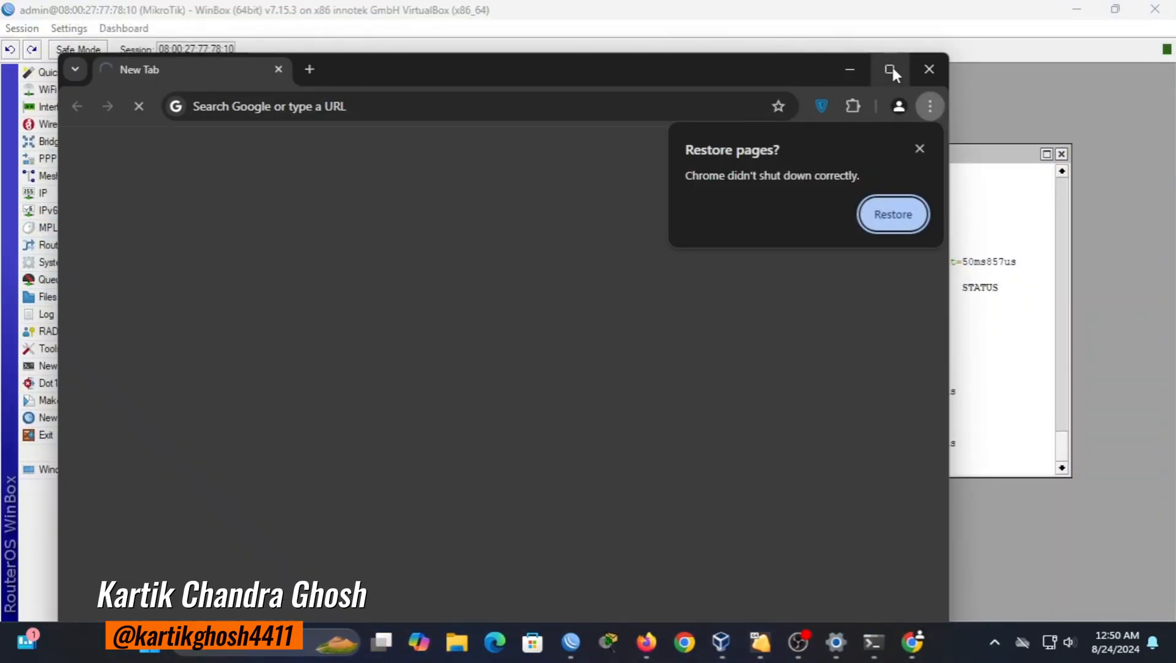
pyautogui.click(890, 69)
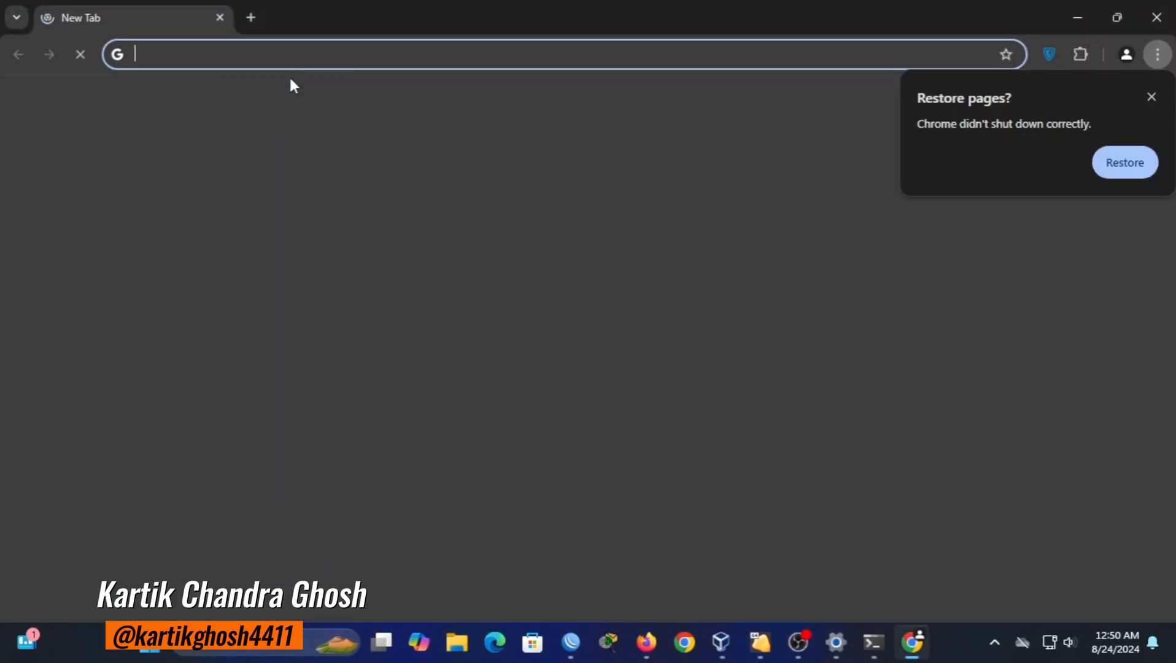
pyautogui.write('fast.com')
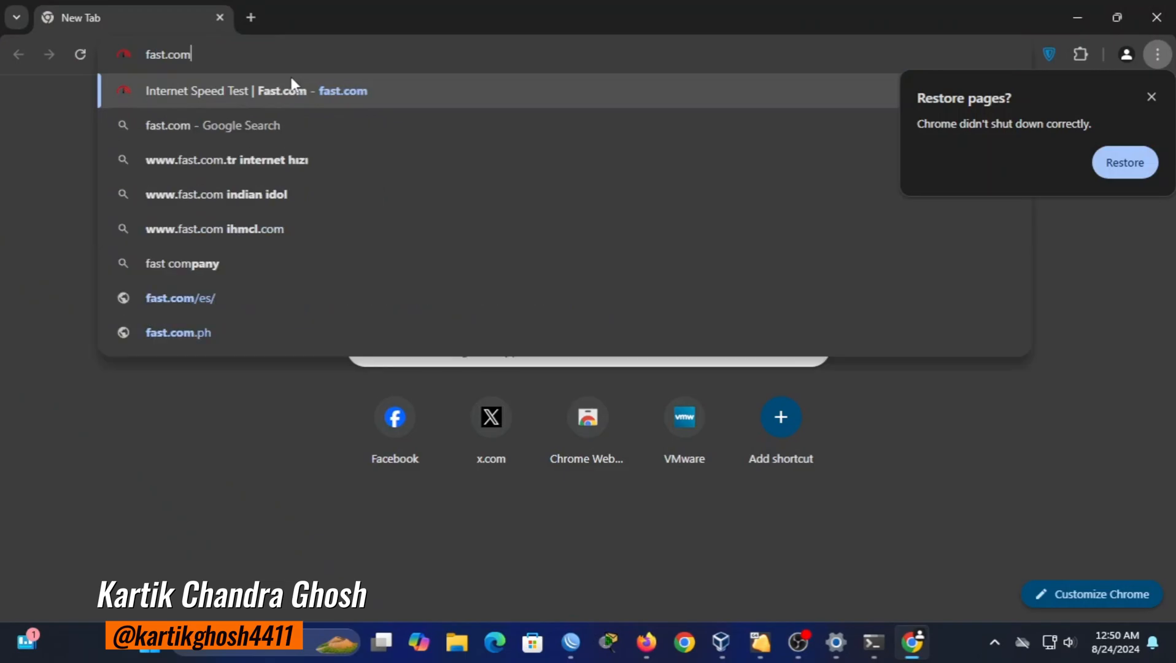
pyautogui.press('Return')
pyautogui.click(1152, 97)
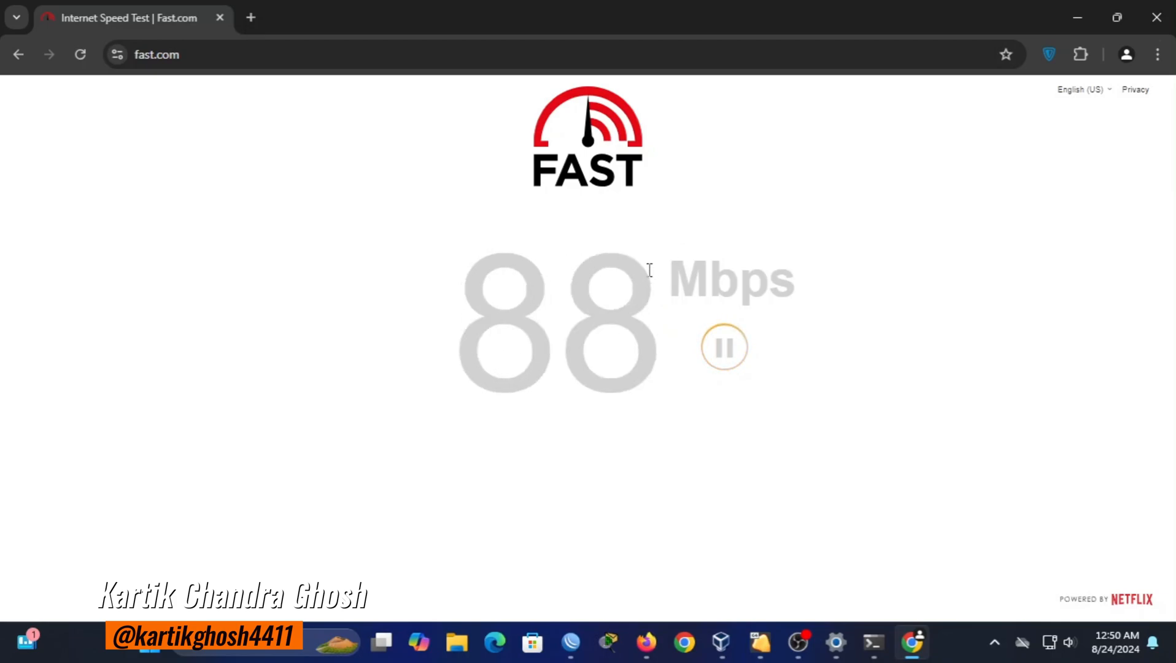
pyautogui.click(1078, 29)
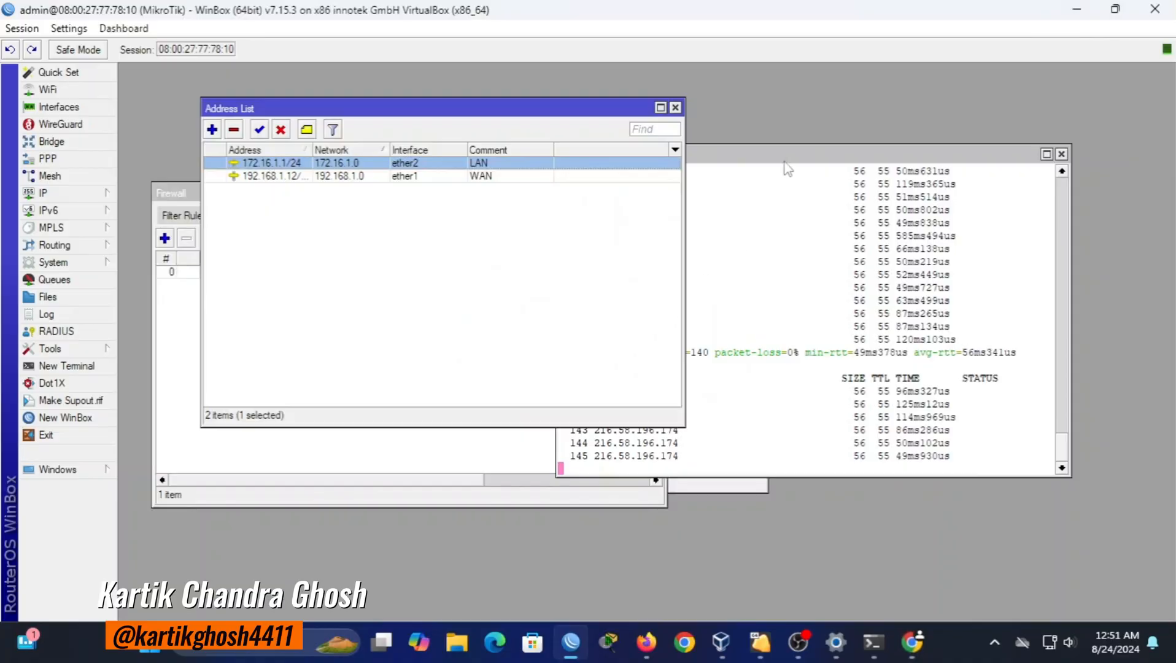
# - Close the Address List, Firewall, Terminal and Route List windows in WinBox and open the Queue List
pyautogui.moveTo(433, 105); pyautogui.dragTo(490, 110)
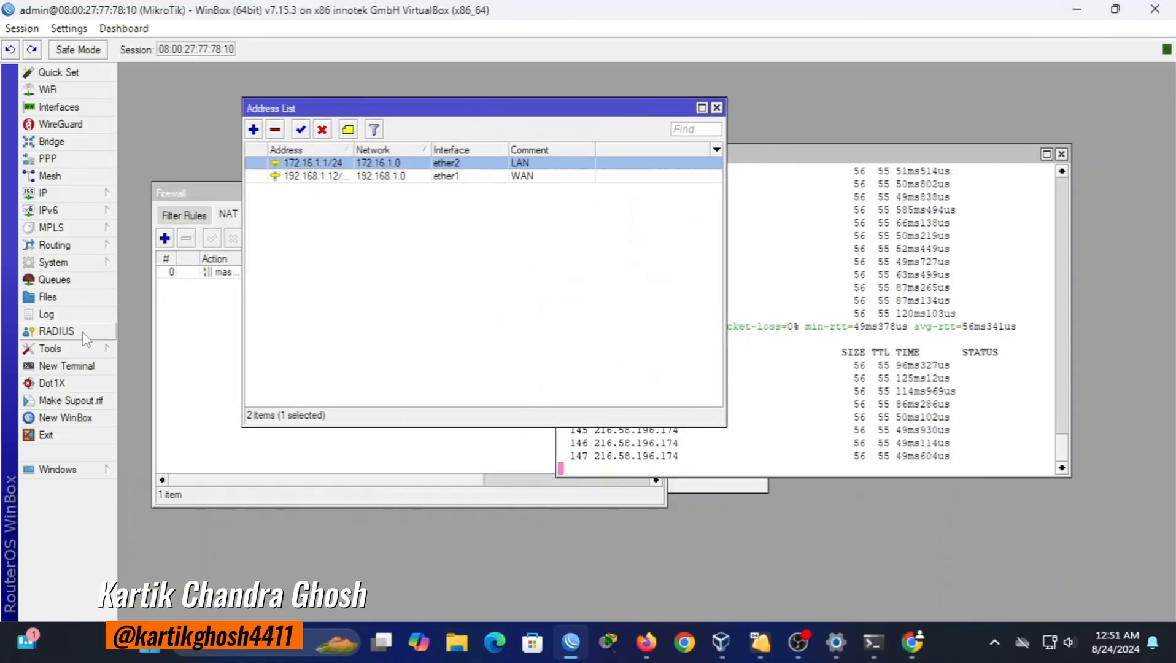
pyautogui.click(717, 108)
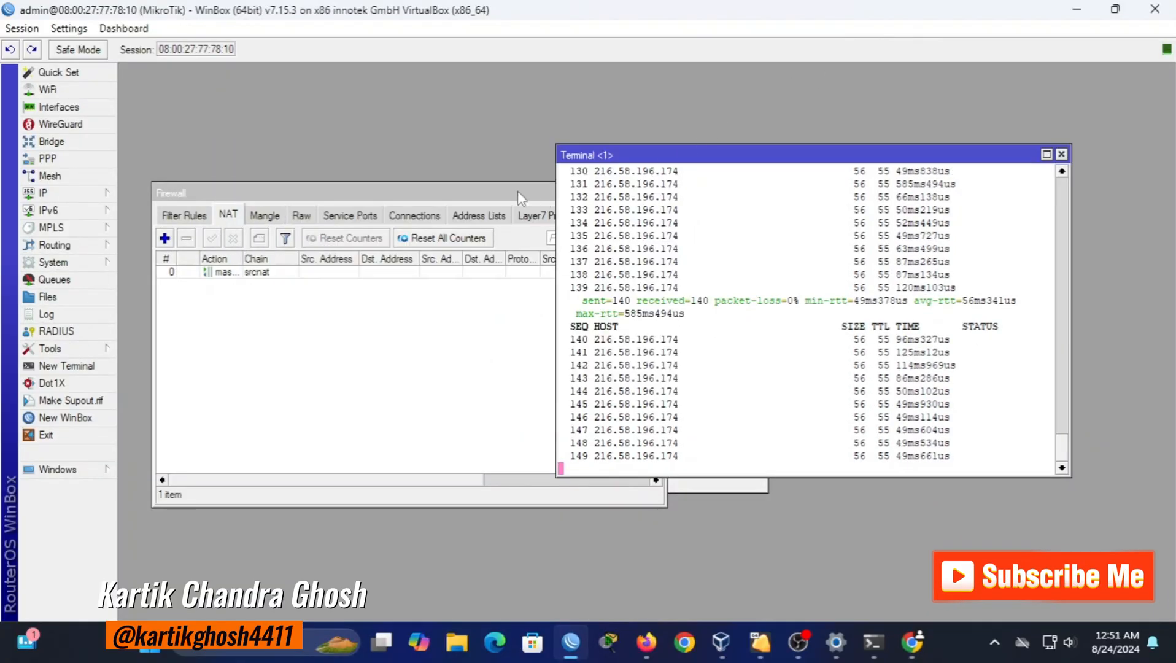
pyautogui.click(544, 204)
pyautogui.click(658, 193)
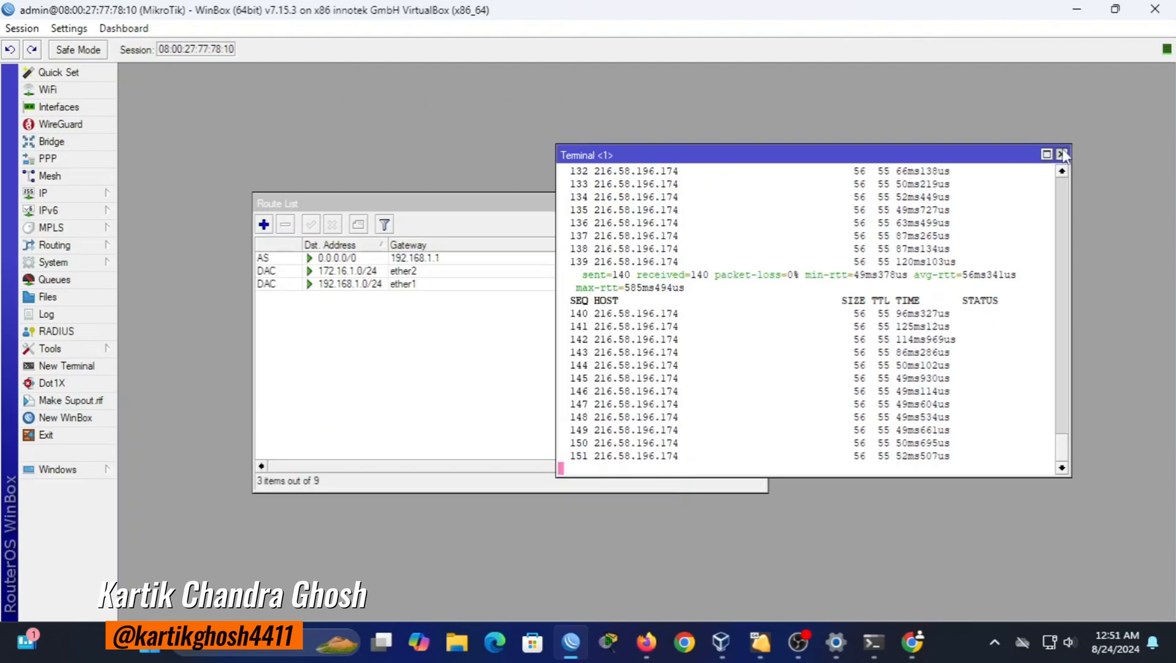
pyautogui.click(1062, 154)
pyautogui.click(754, 203)
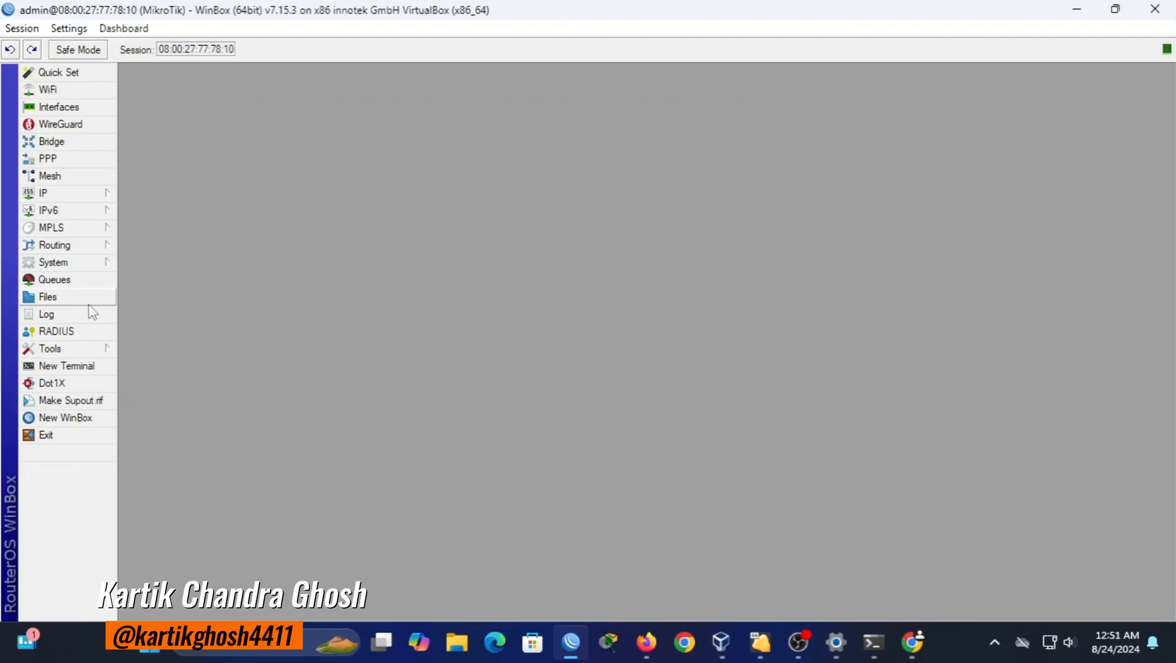
pyautogui.click(72, 281)
pyautogui.moveTo(415, 172); pyautogui.dragTo(669, 167)
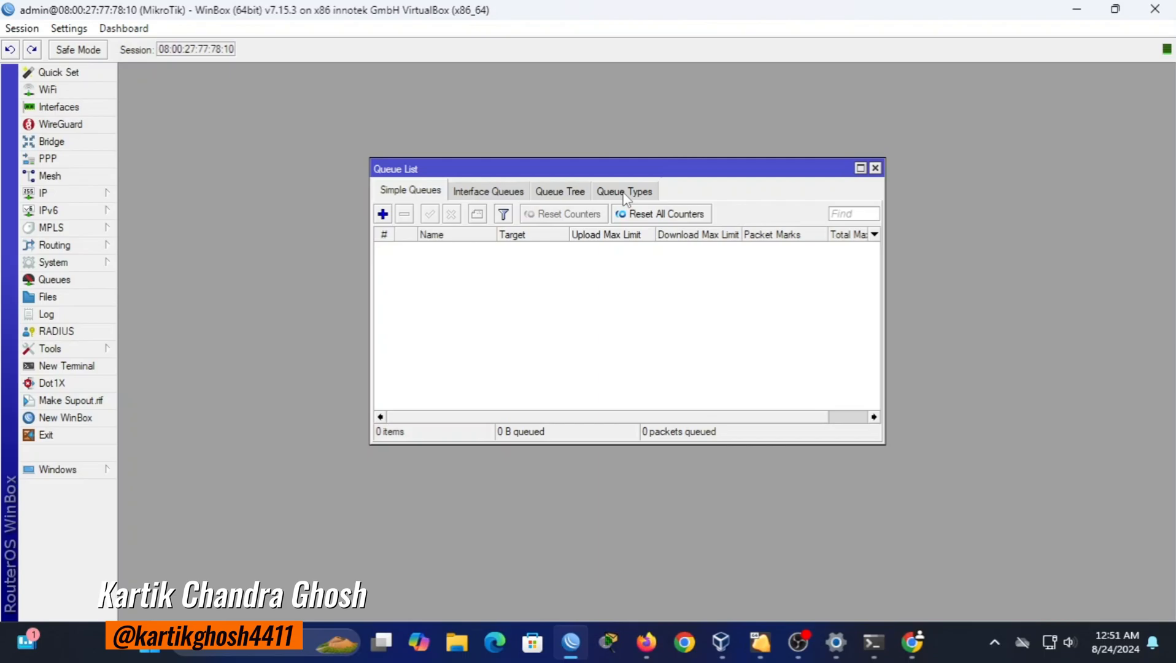
pyautogui.click(384, 215)
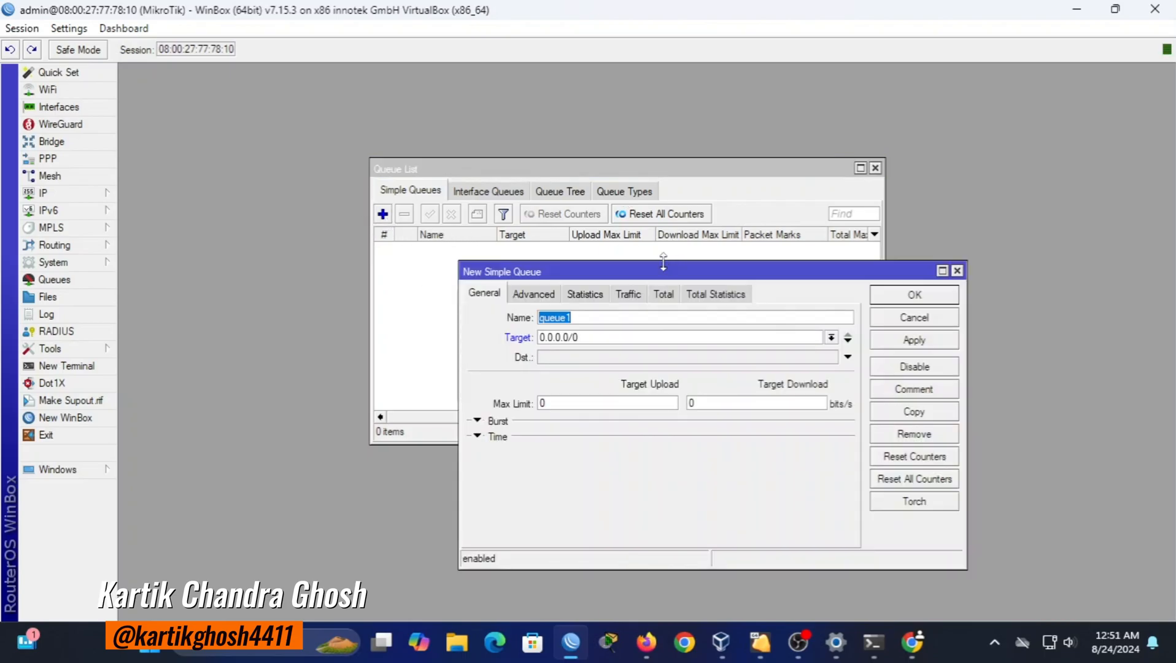
pyautogui.moveTo(647, 205); pyautogui.dragTo(544, 133)
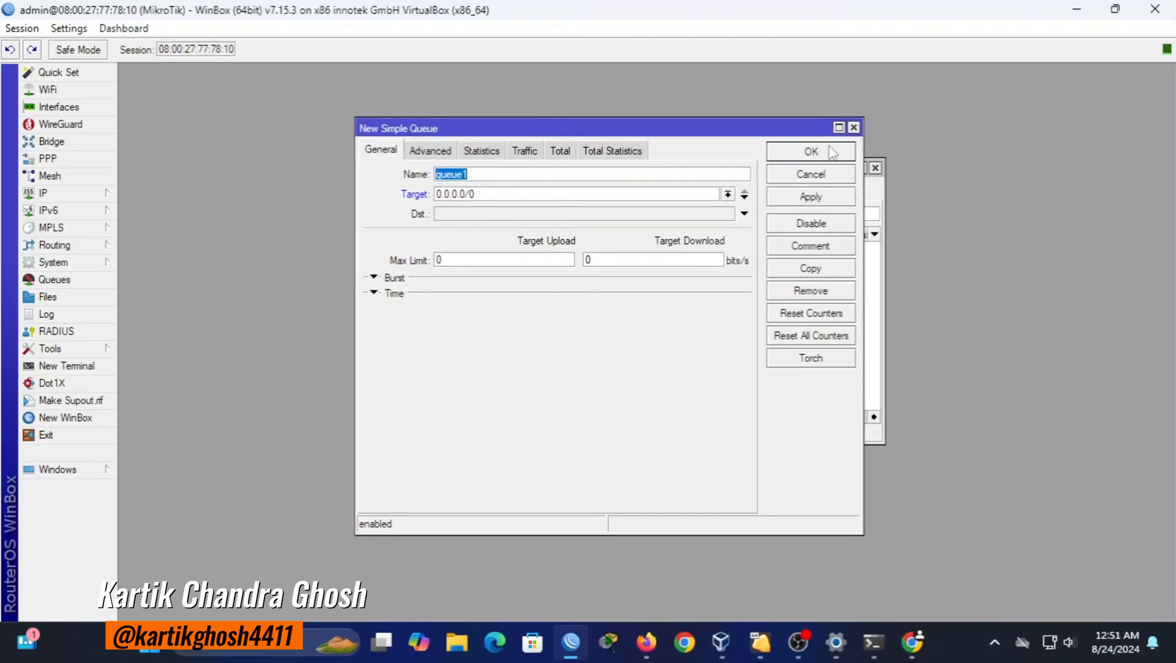
pyautogui.click(854, 127)
# - Add a queue type named 1M-UPLOAD of kind pcq with rate 1M and the Src. Address classifier
pyautogui.click(638, 194)
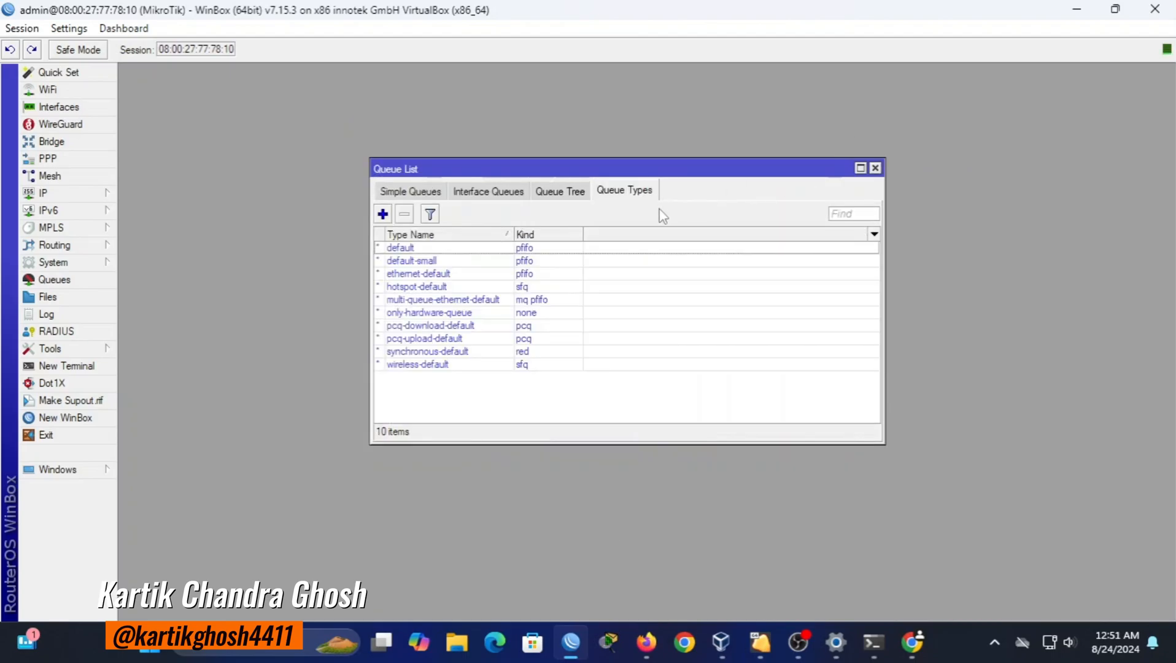
pyautogui.click(383, 213)
pyautogui.moveTo(635, 281); pyautogui.dragTo(603, 149)
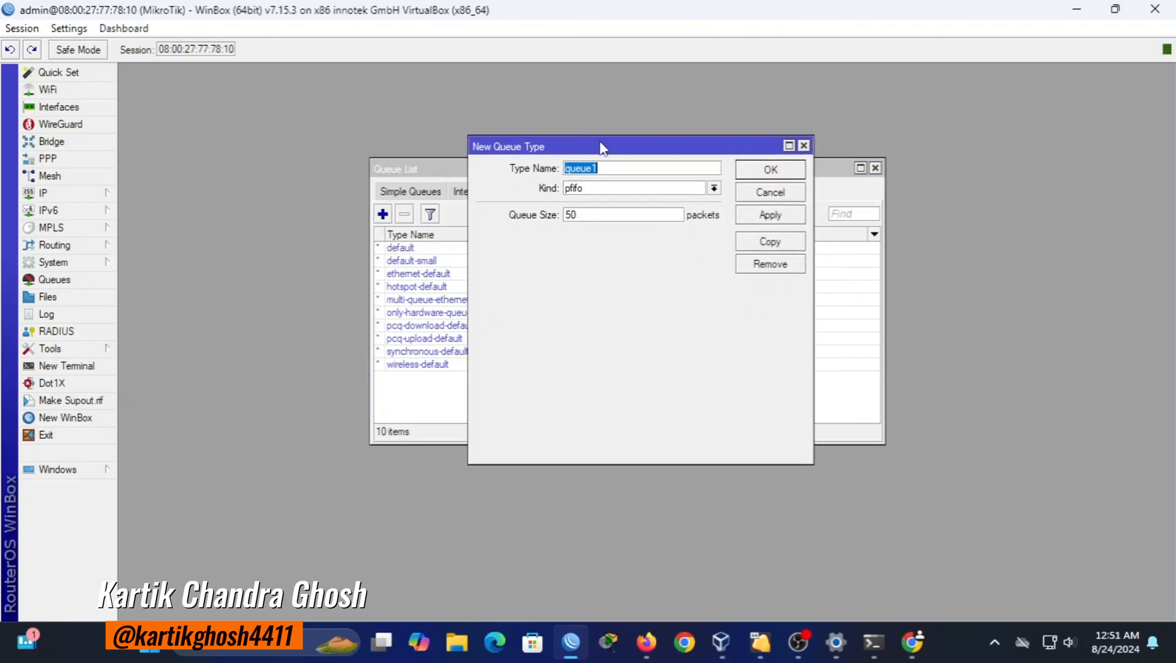
pyautogui.click(788, 146)
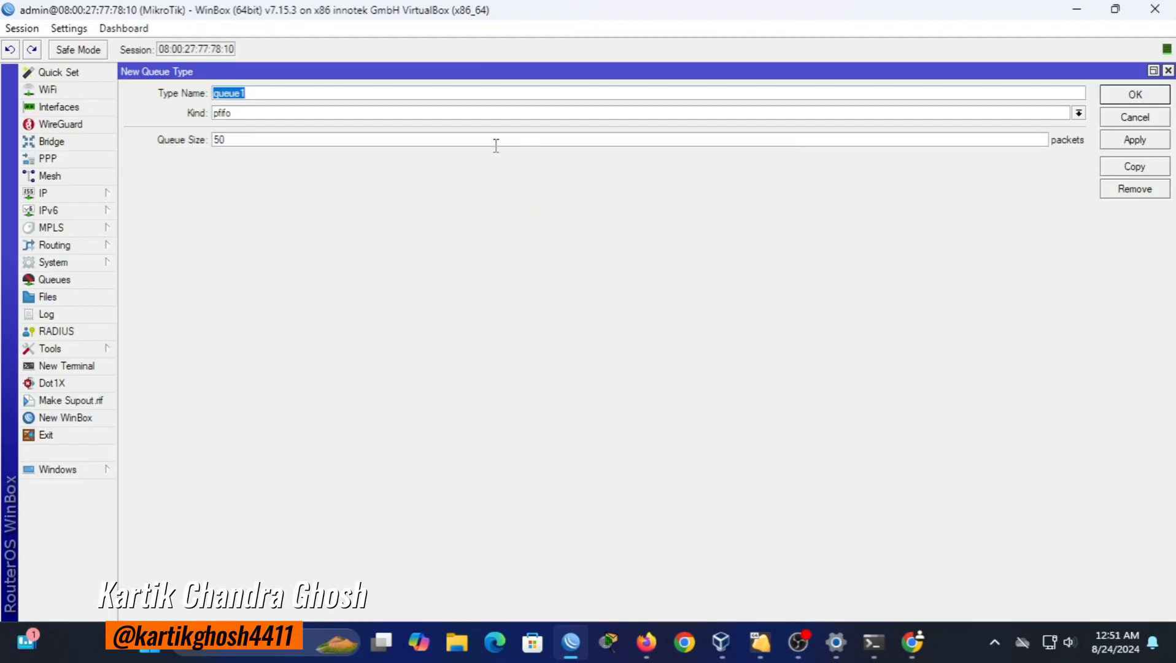
pyautogui.press('BackSpace')
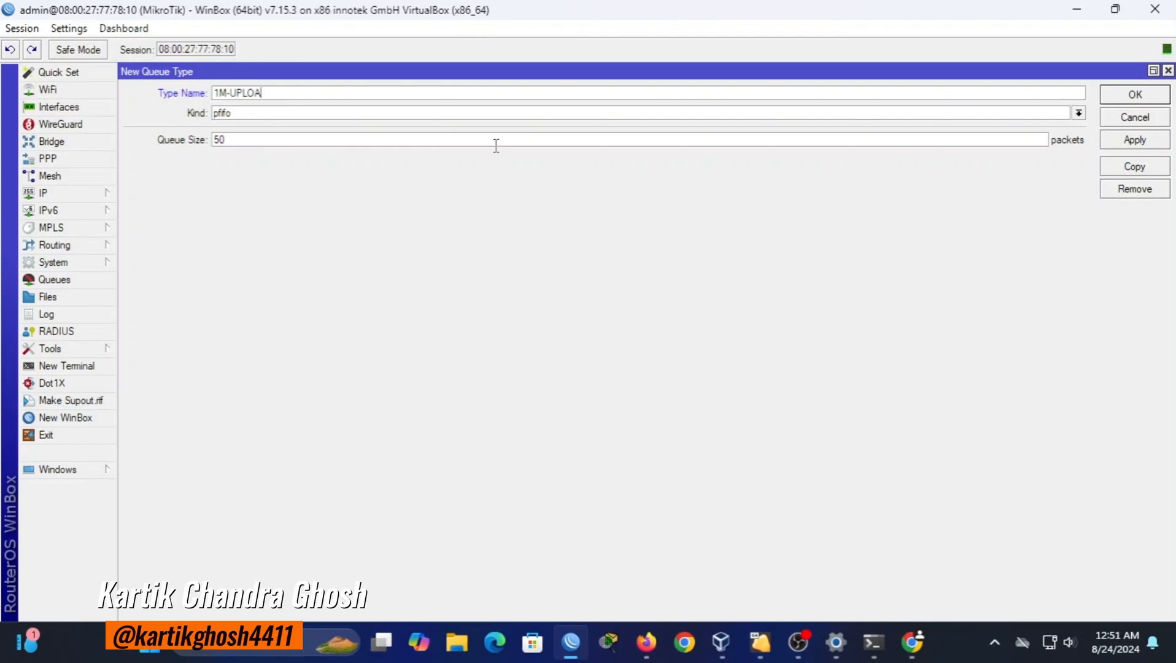
pyautogui.click(482, 113)
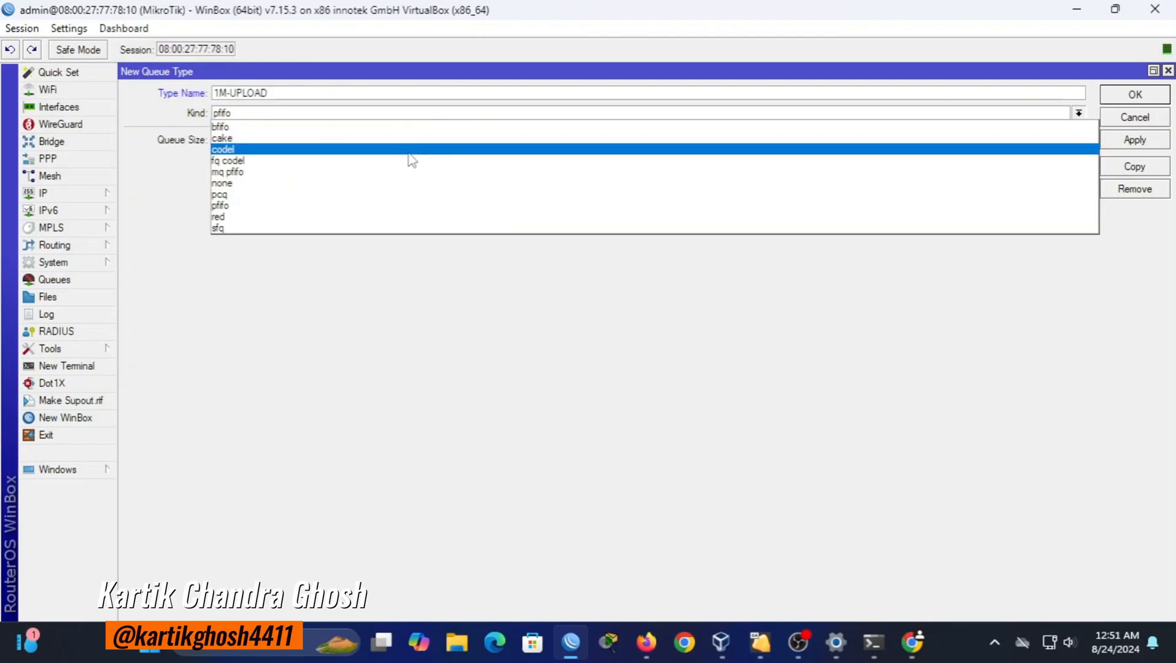
pyautogui.click(348, 196)
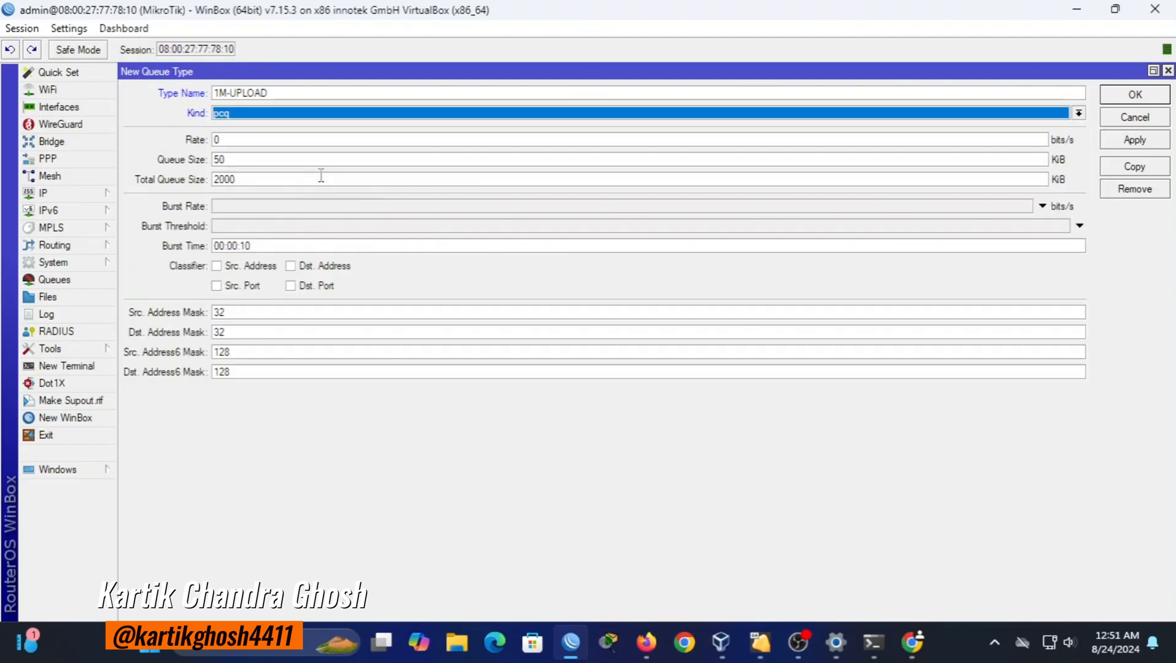
pyautogui.click(287, 140)
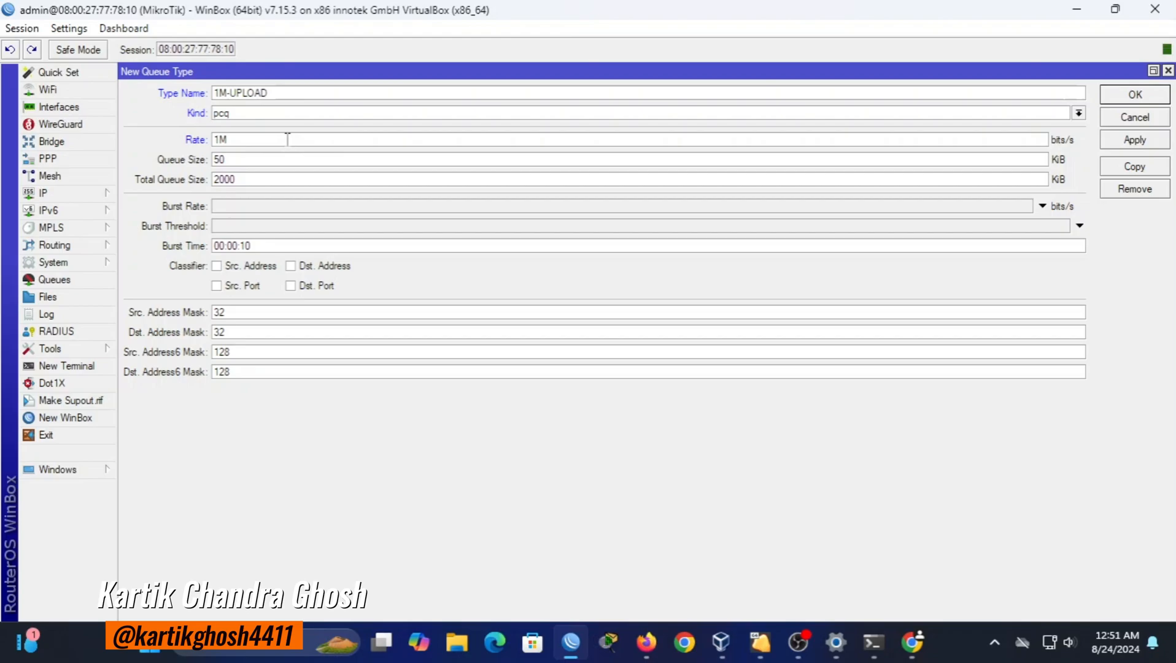
pyautogui.click(249, 266)
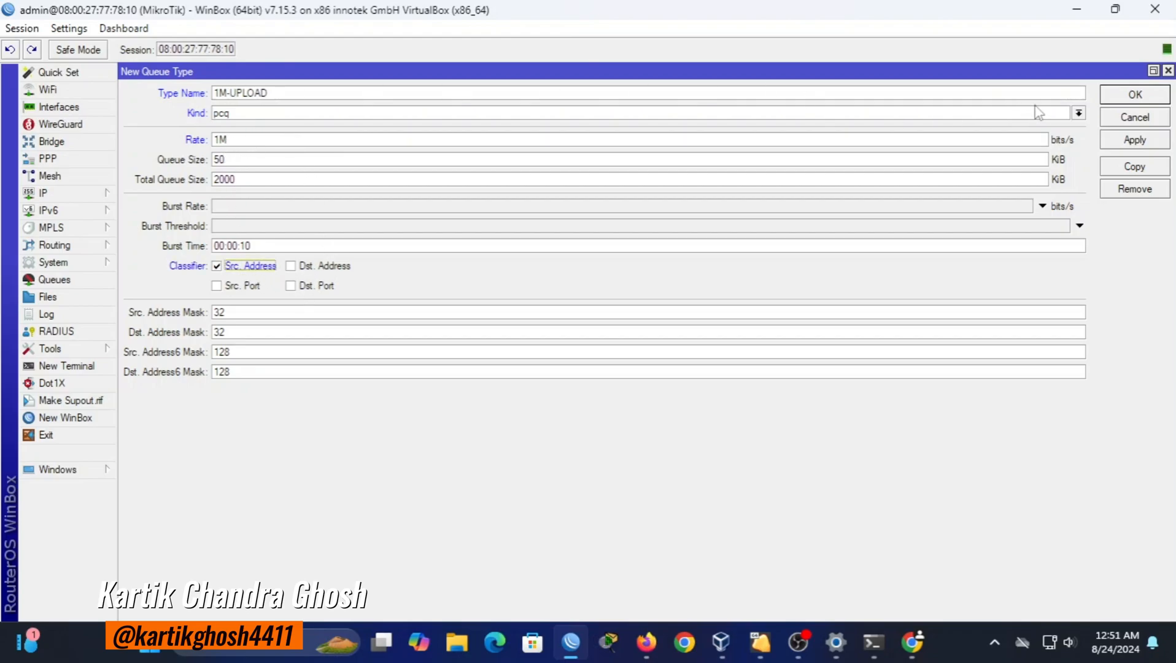
pyautogui.click(1125, 102)
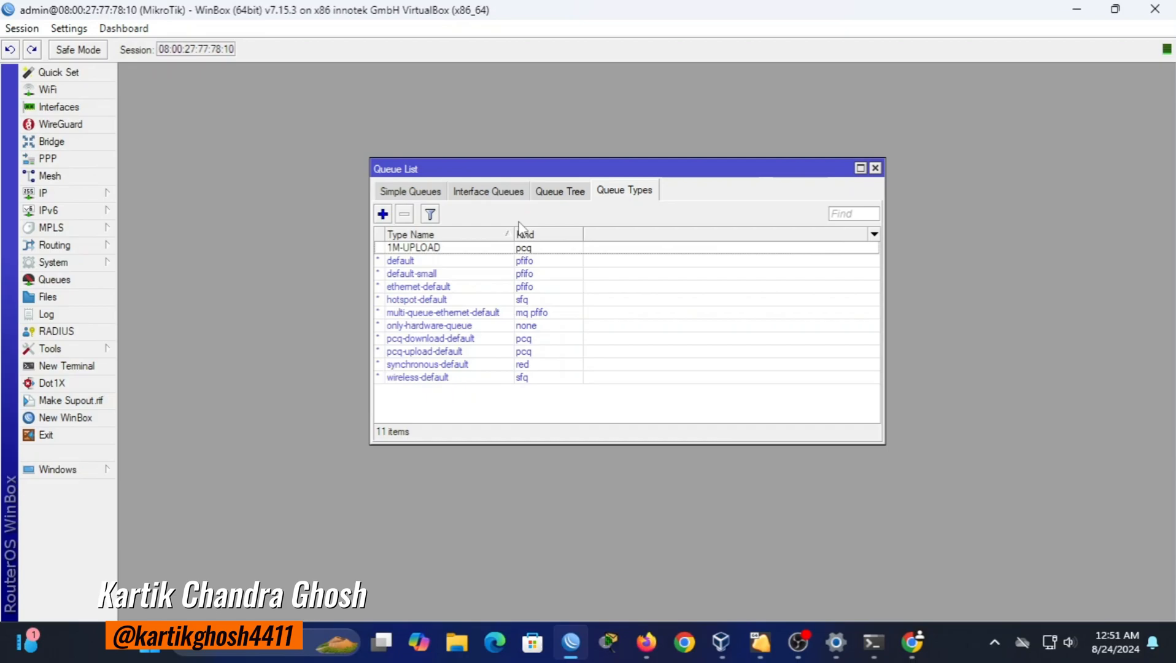
# - Add a pcq queue type named 1M-DOWNLOAD with rate 1M and the Dst. Address classifier, and review the 1M-UPLOAD type's settings
pyautogui.click(383, 214)
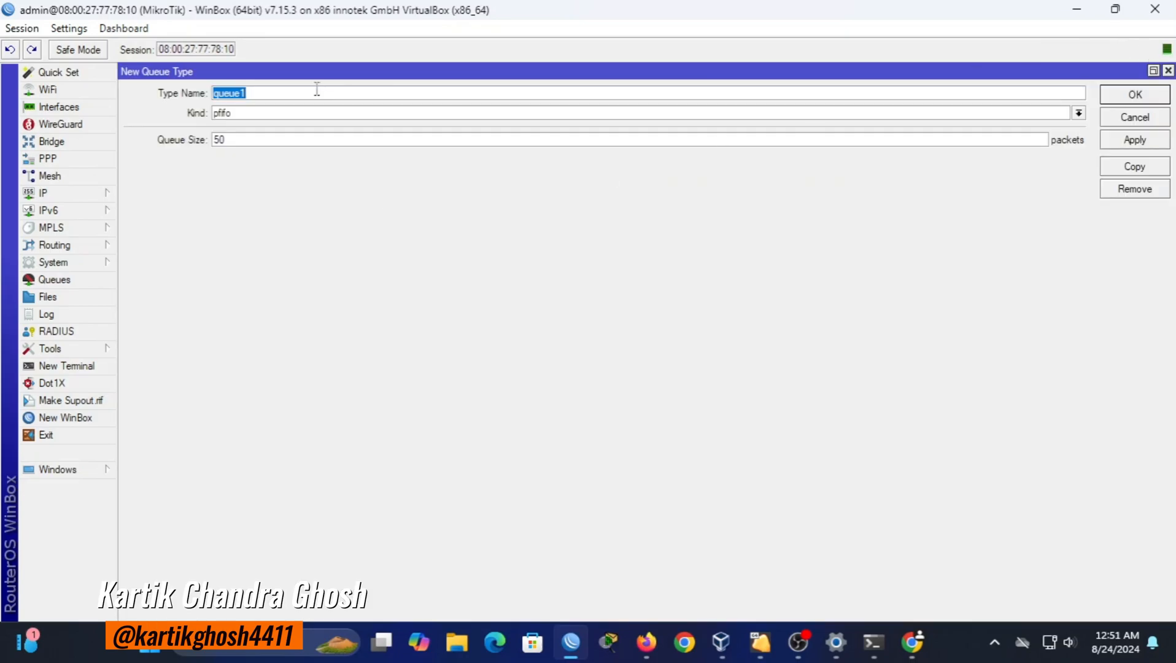
pyautogui.press('BackSpace')
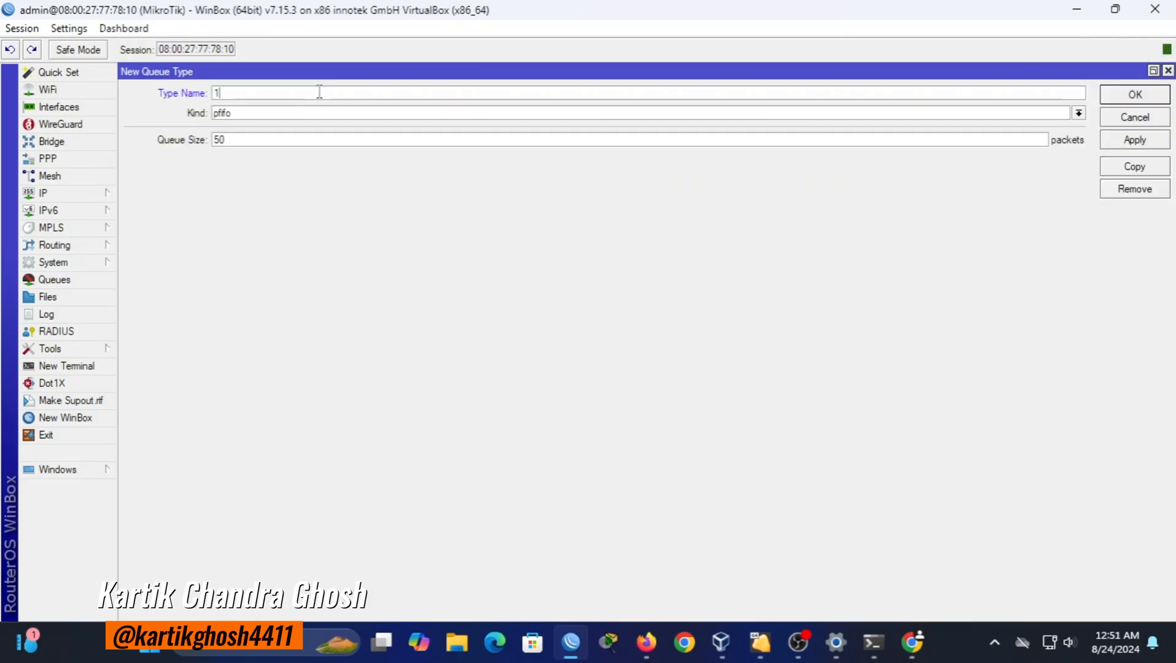
pyautogui.write('1M-DOWNLOAD')
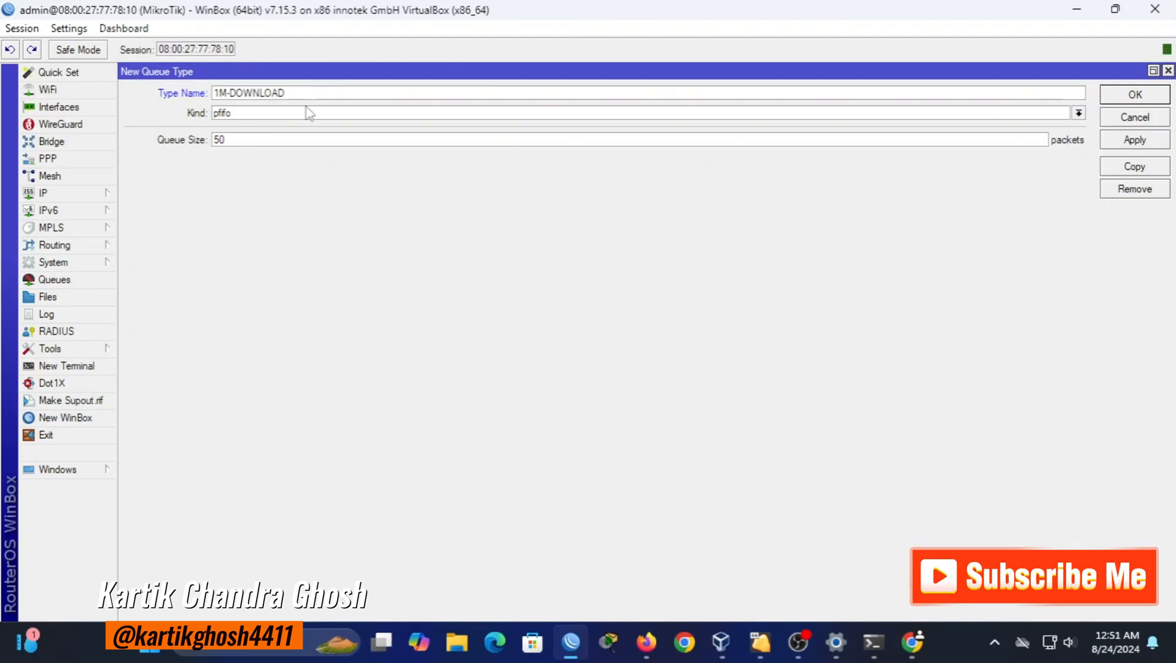
pyautogui.click(309, 113)
pyautogui.click(241, 196)
pyautogui.click(258, 138)
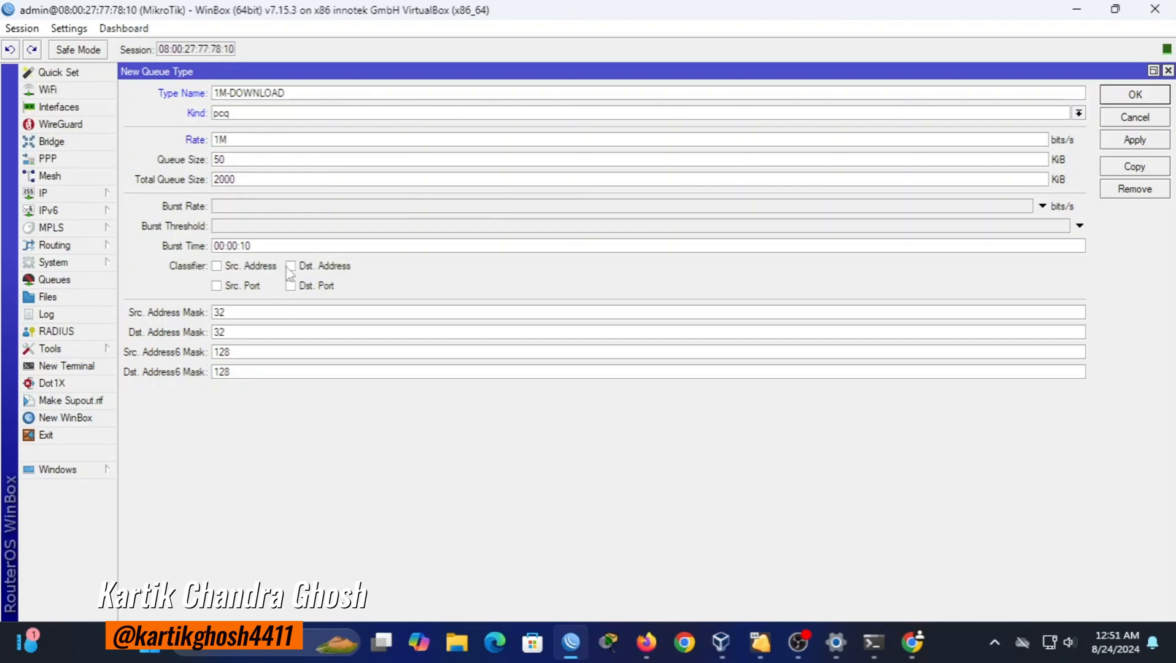
pyautogui.click(314, 267)
pyautogui.click(1127, 145)
pyautogui.click(1136, 94)
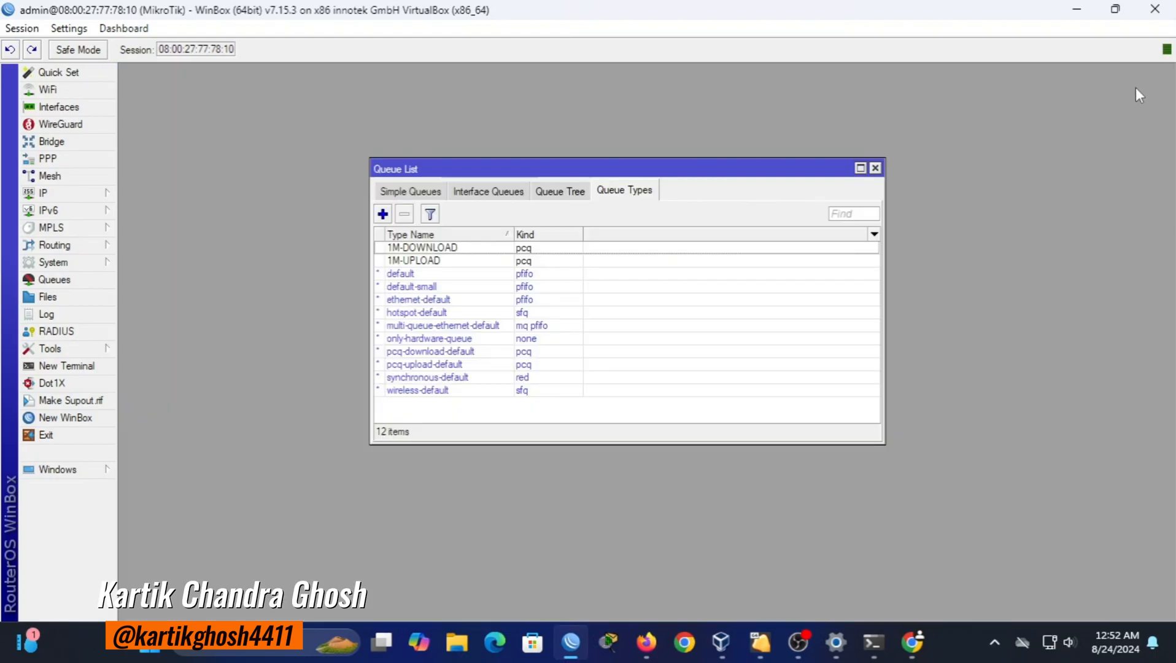
pyautogui.doubleClick(441, 264)
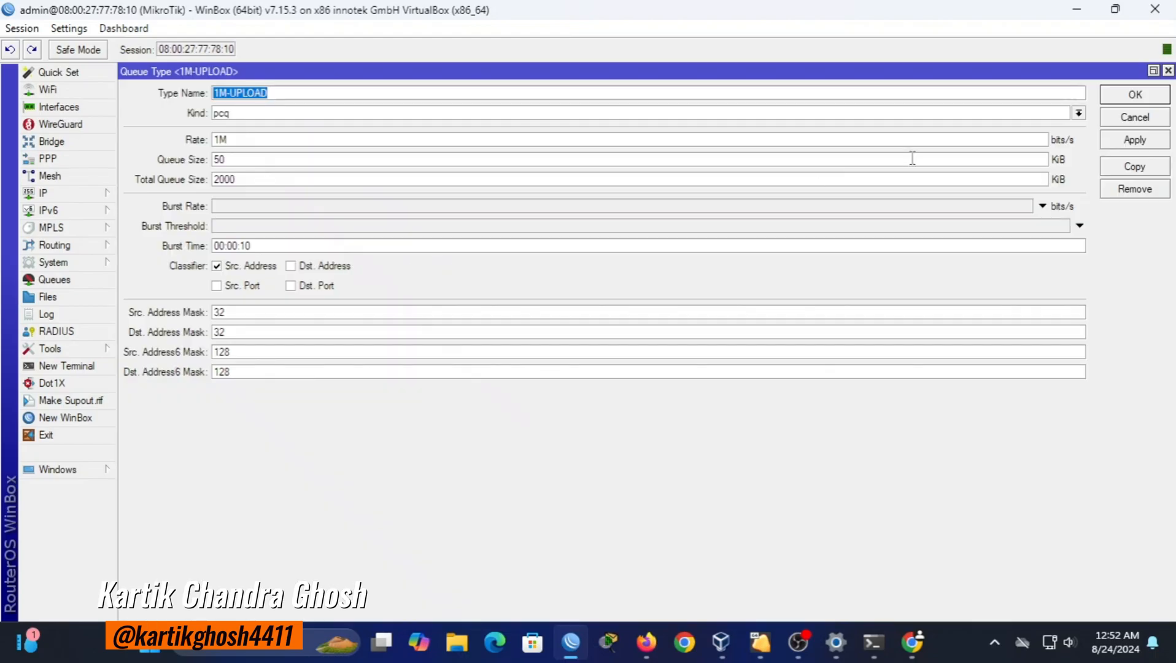
pyautogui.click(1119, 99)
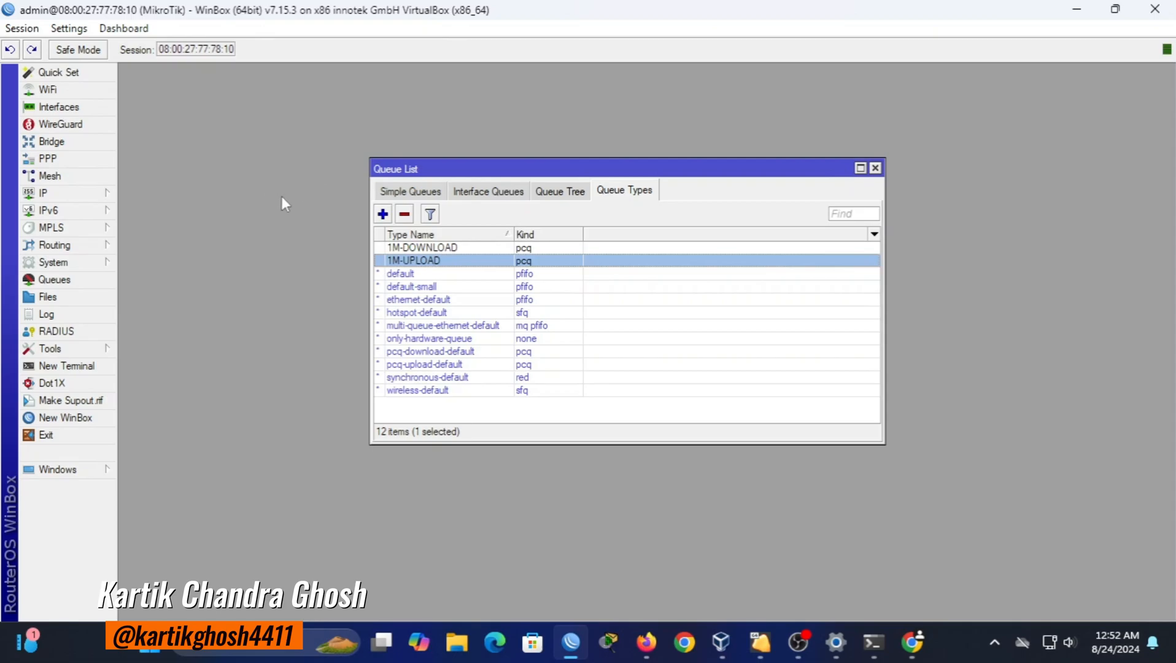
# - Start a new simple queue named 1M-PACKAGE with the target network 172.16.1.0/24
pyautogui.moveTo(456, 170); pyautogui.dragTo(423, 143)
pyautogui.click(375, 174)
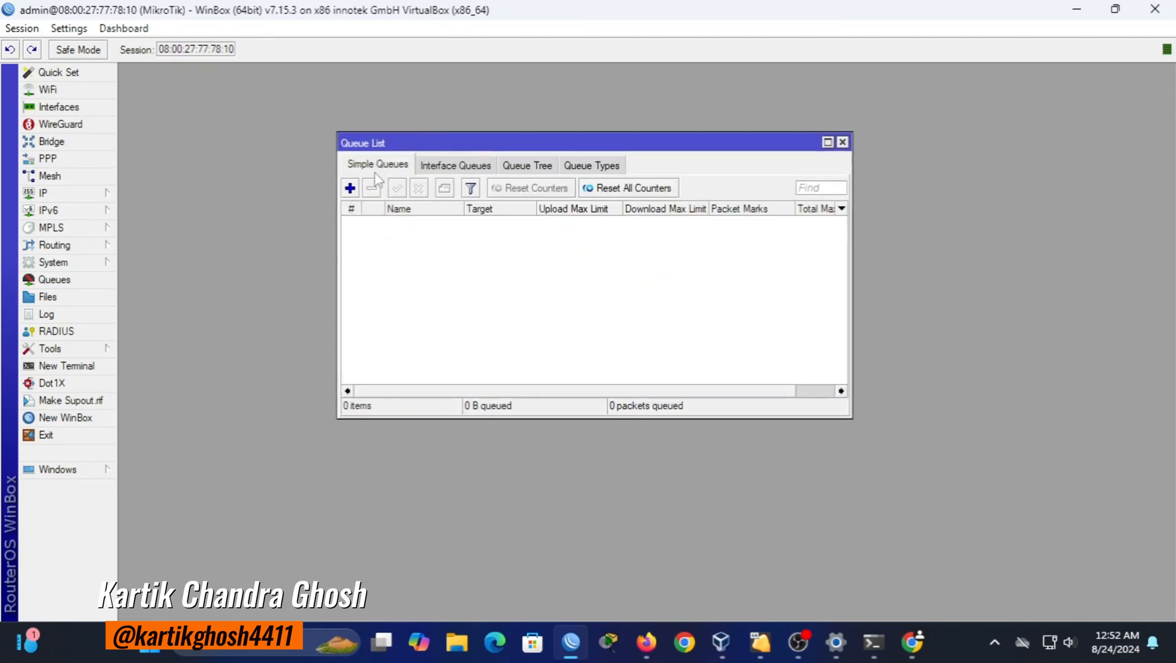
pyautogui.click(350, 188)
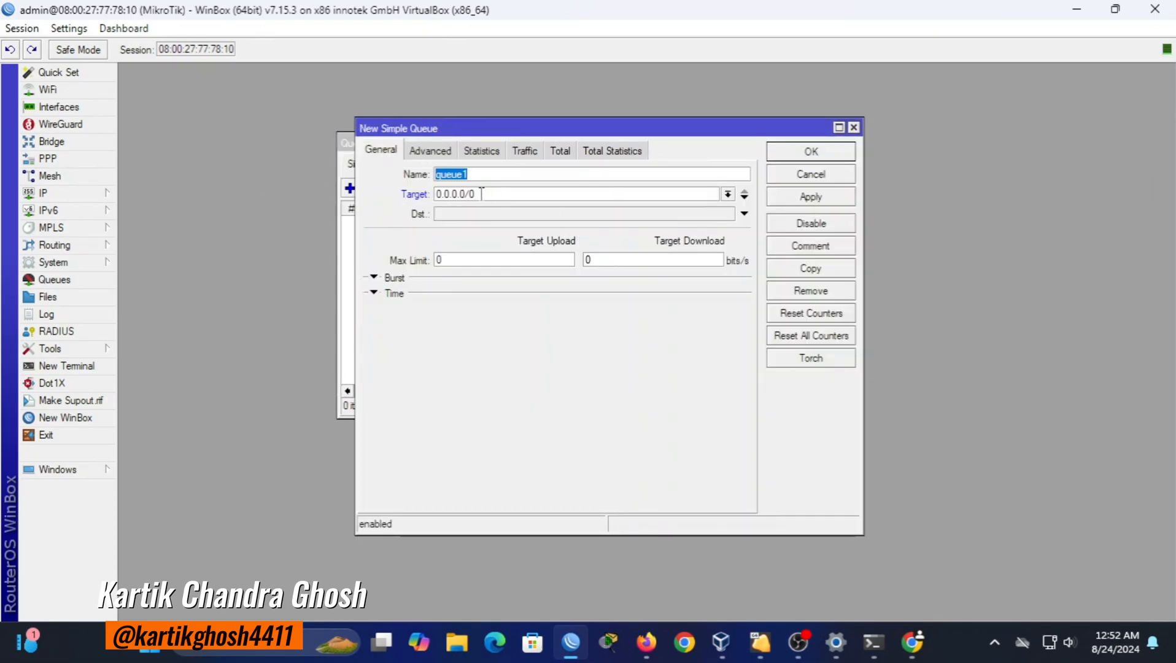
pyautogui.press('BackSpace')
pyautogui.hotkey('ctrl', 'a')
pyautogui.press('BackSpace')
pyautogui.write('172.')
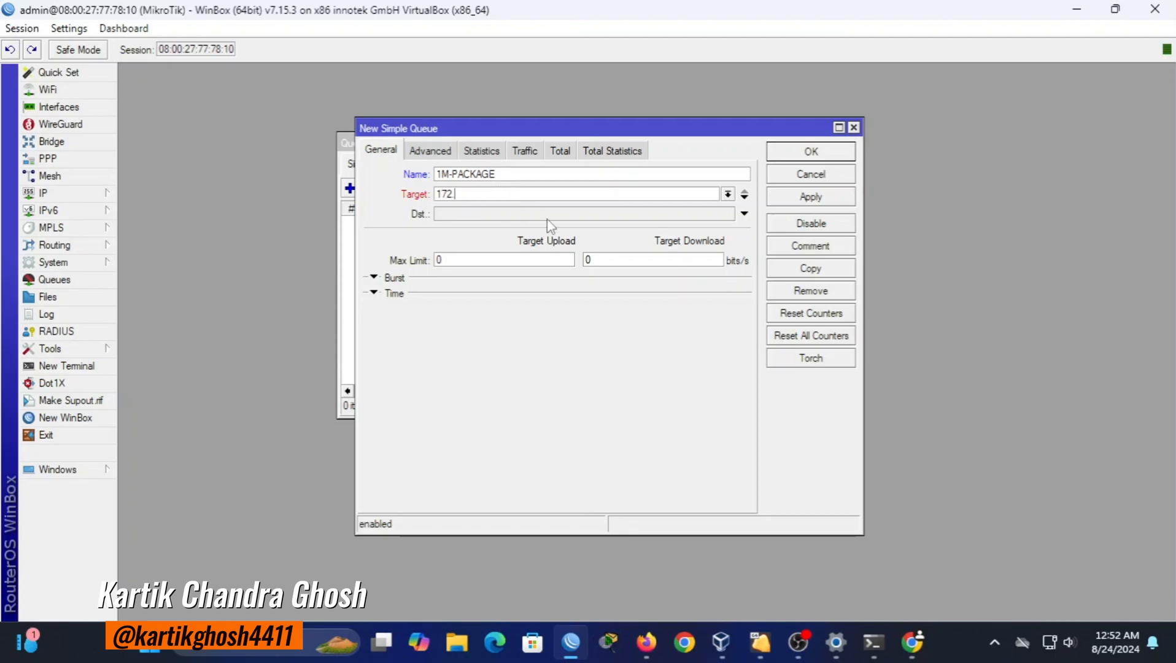
pyautogui.write('16.1.0/24')
# - Assign queue types 1M-UPLOAD for target upload and 1M-DOWNLOAD for target download, and save the simple queue
pyautogui.click(443, 156)
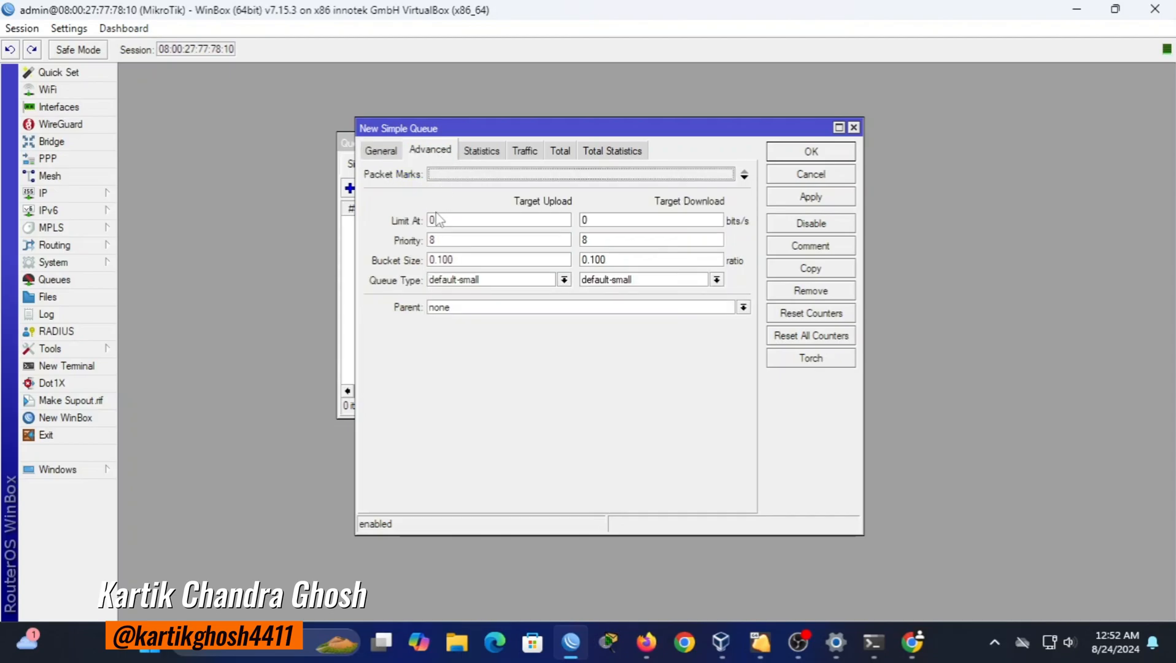
pyautogui.click(478, 282)
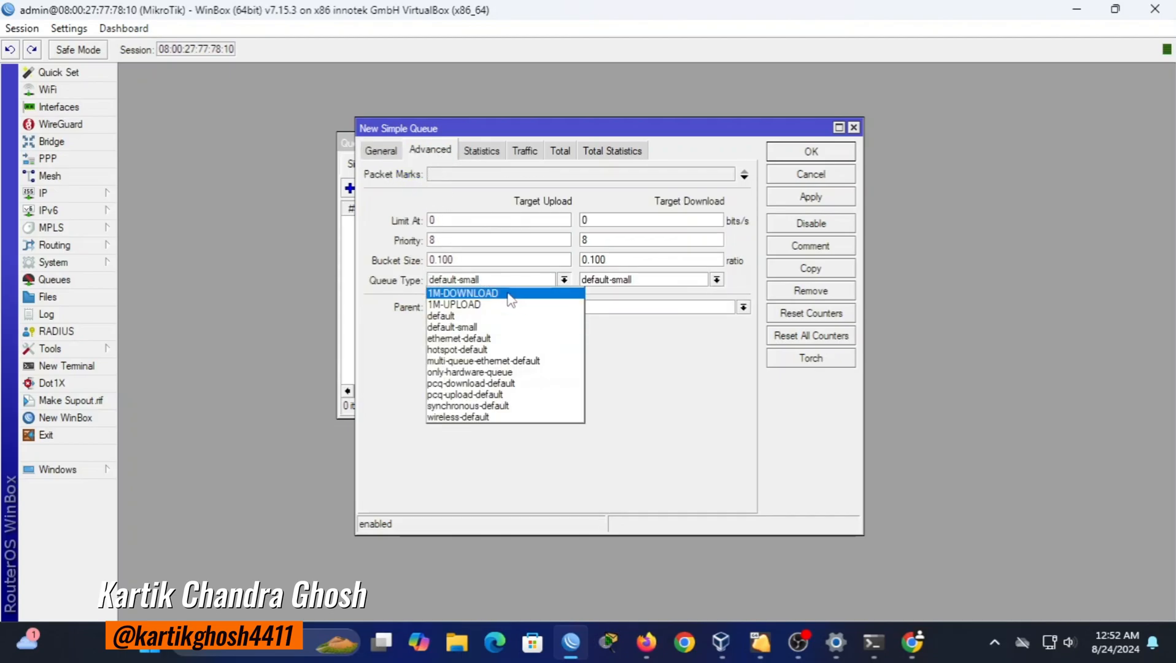
pyautogui.click(485, 300)
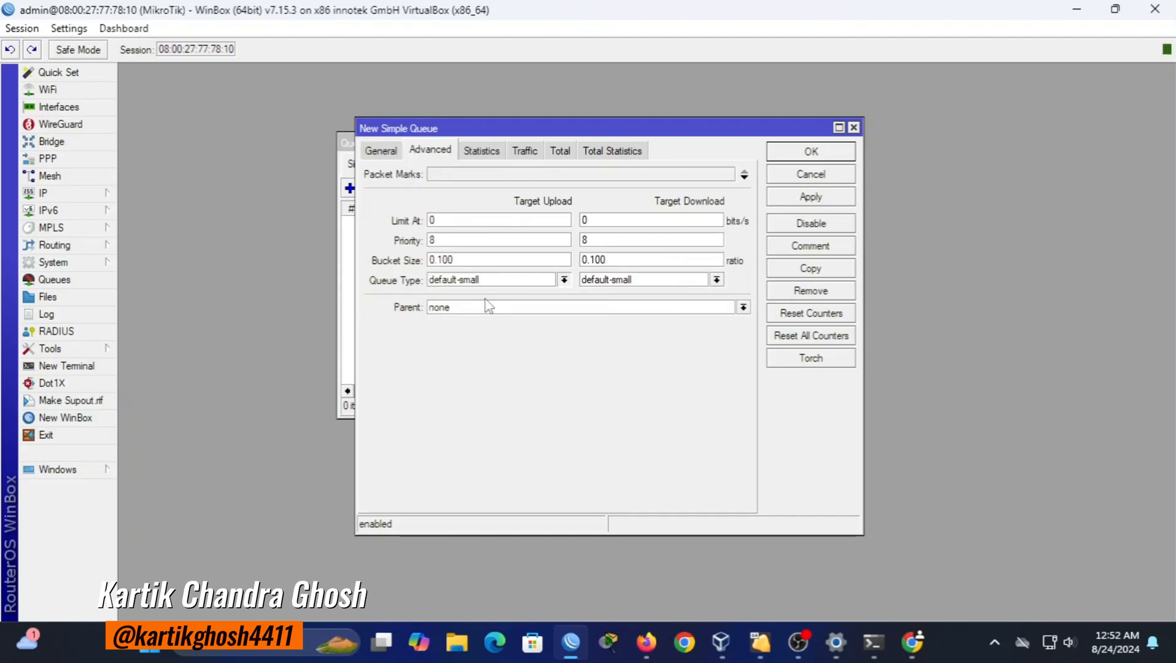
pyautogui.click(629, 285)
pyautogui.click(636, 291)
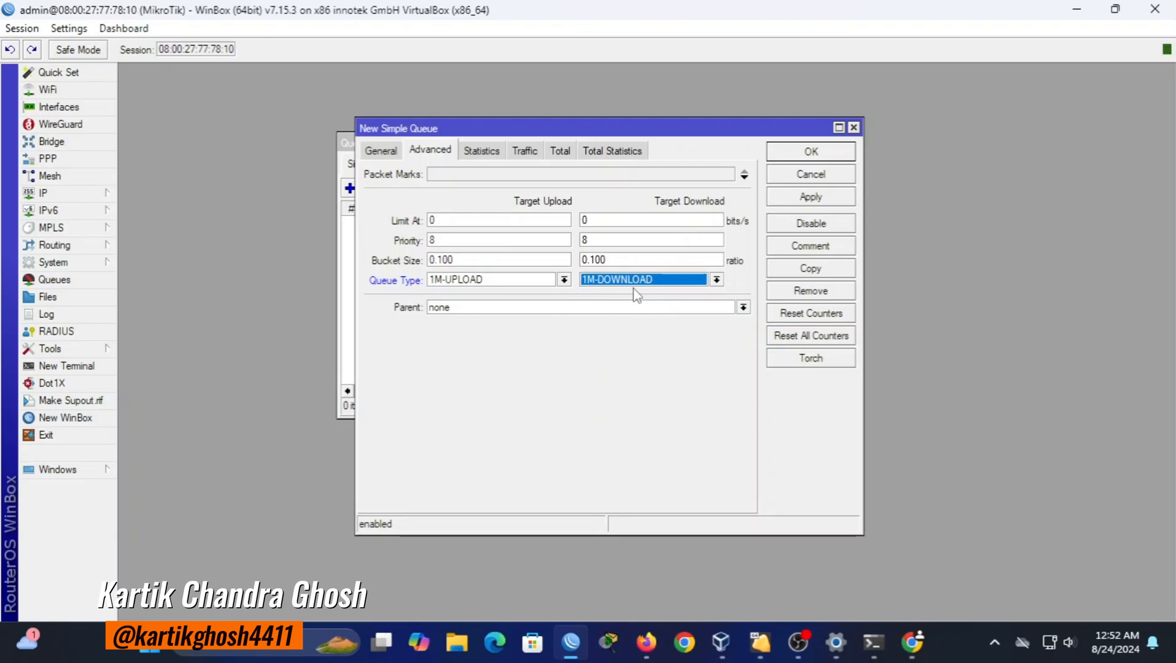
pyautogui.click(816, 200)
pyautogui.click(812, 154)
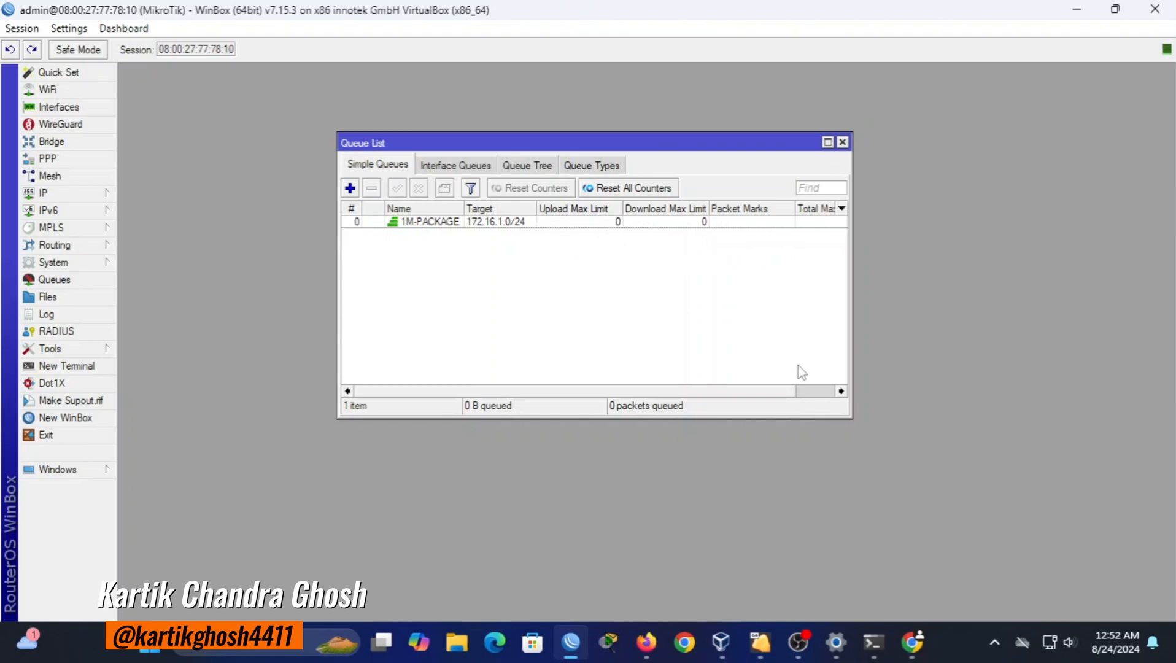
# - Switch to Chrome, rerun the fast.com internet speed test and show its detailed latency and upload information
pyautogui.click(913, 642)
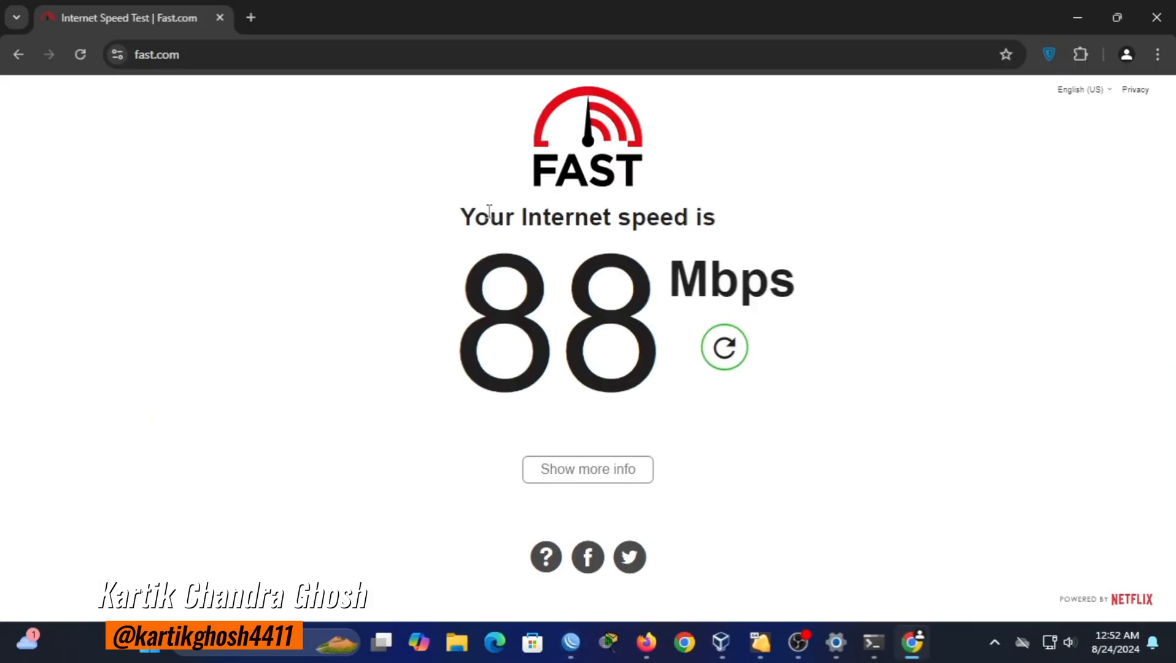
pyautogui.click(723, 346)
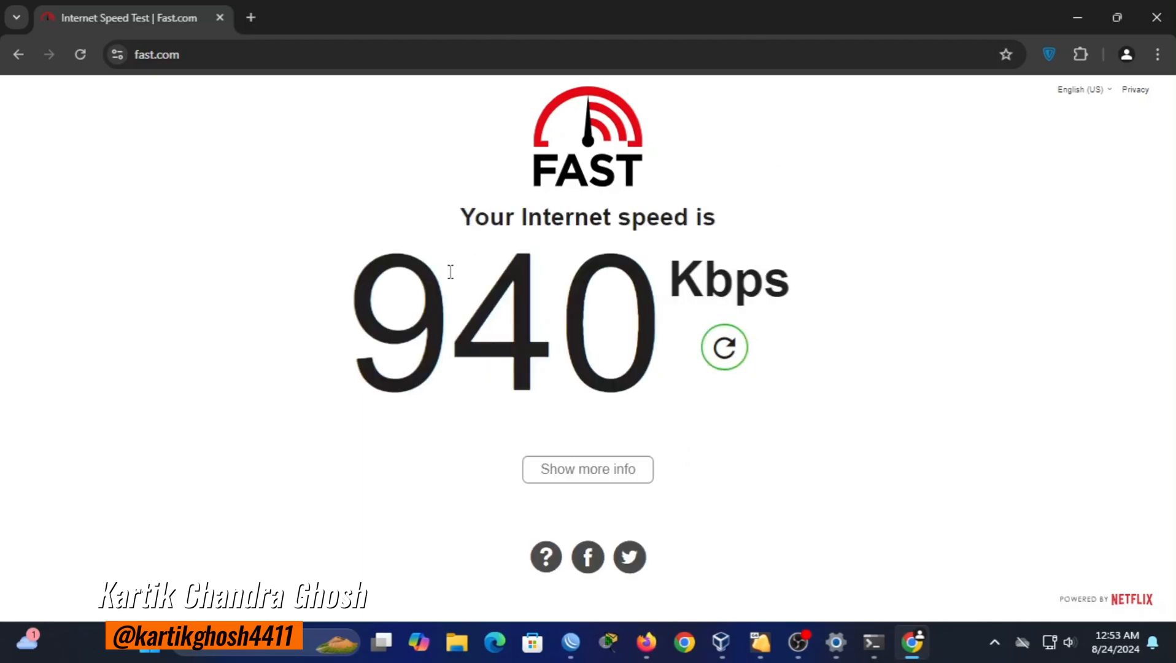
pyautogui.click(624, 475)
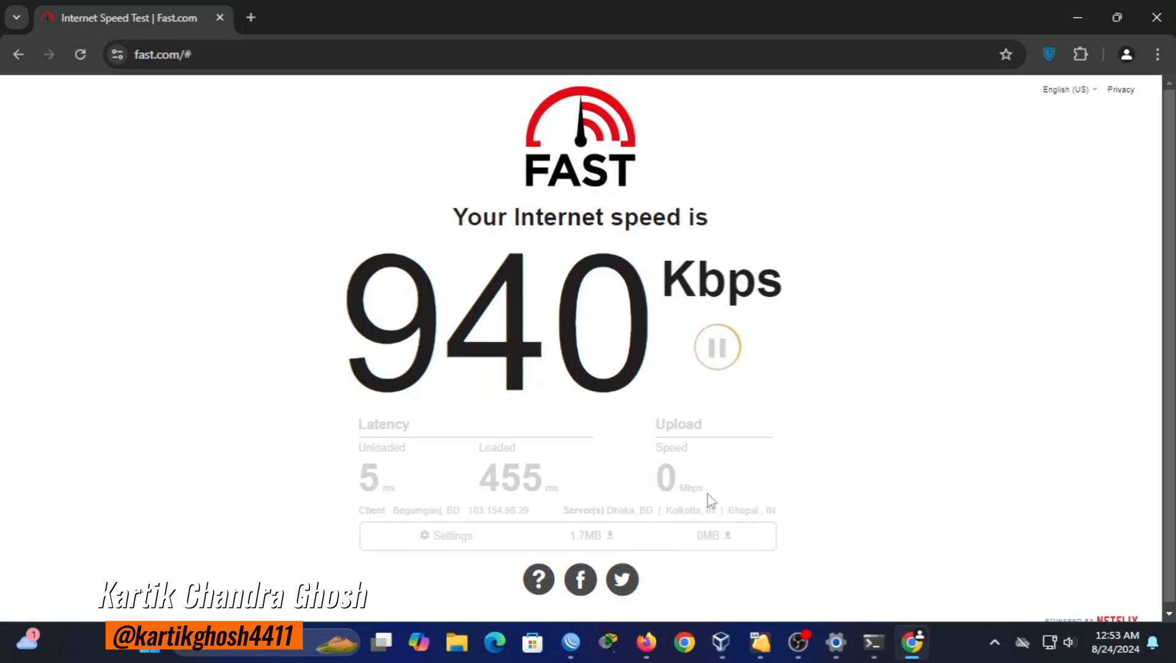